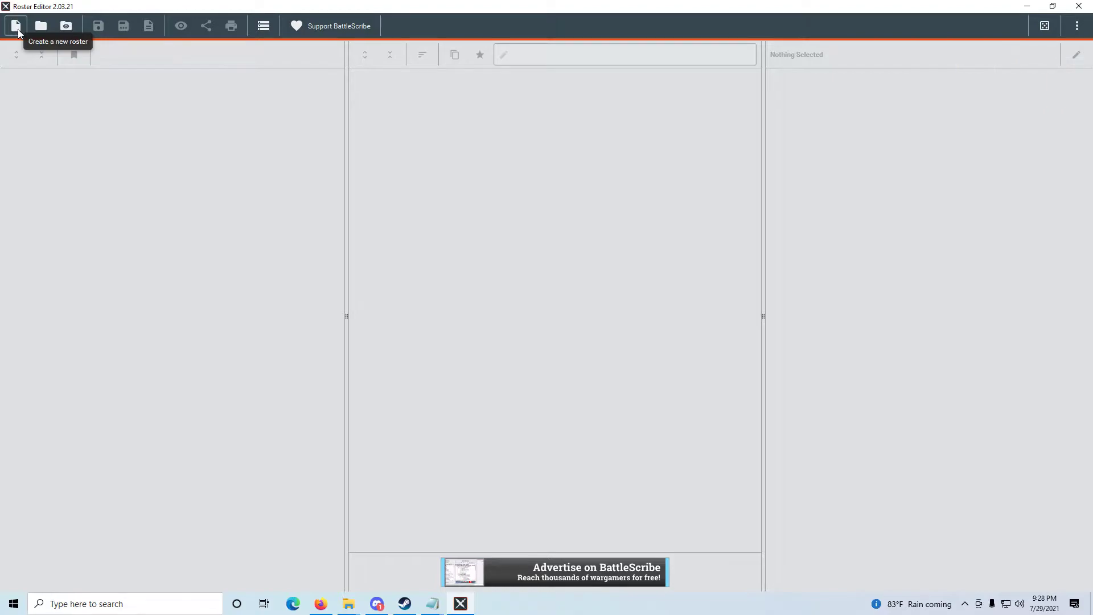
# Begin a new roster, select its points limit, then cancel the setup
pyautogui.click(17, 29)
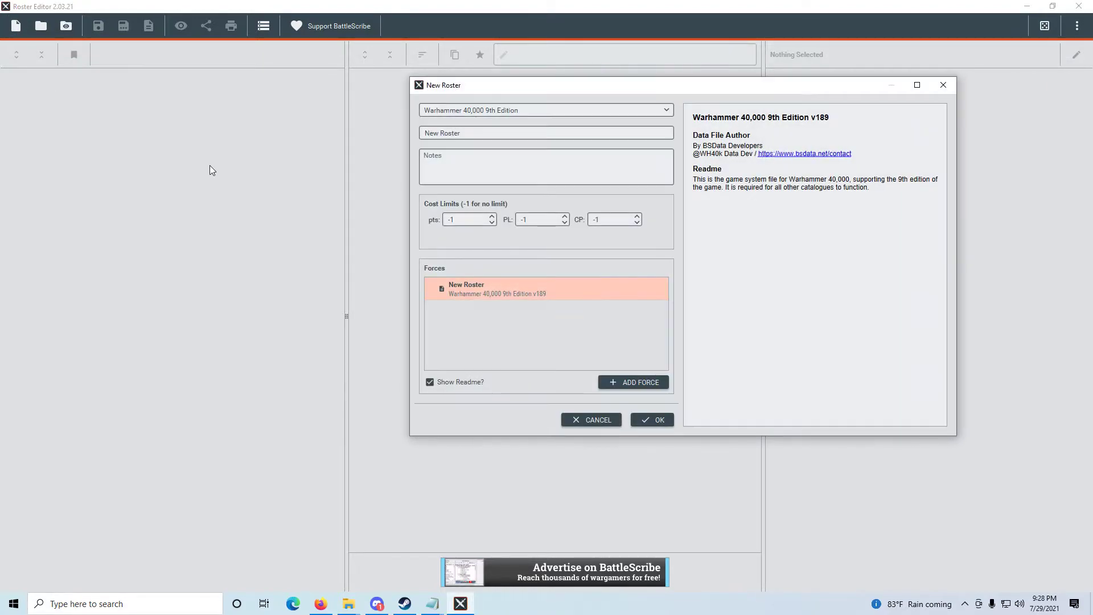
pyautogui.click(477, 226)
pyautogui.hotkey('ctrl', 'a')
pyautogui.click(603, 424)
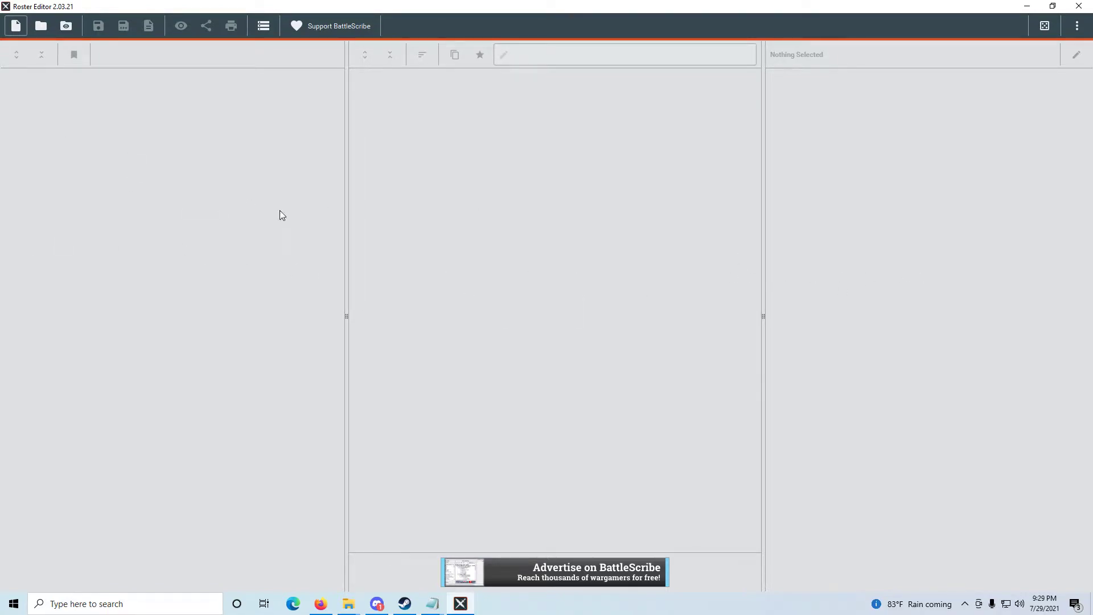
# Start a new Warhammer 40,000 9th Edition roster again and enter a 2000-point limit
pyautogui.click(16, 29)
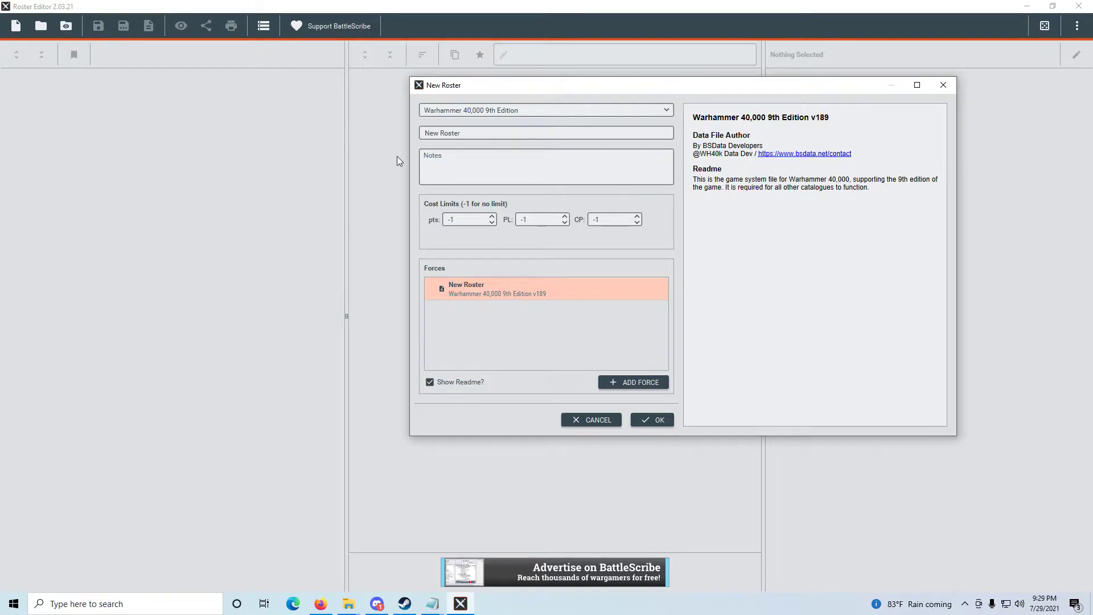
pyautogui.click(473, 136)
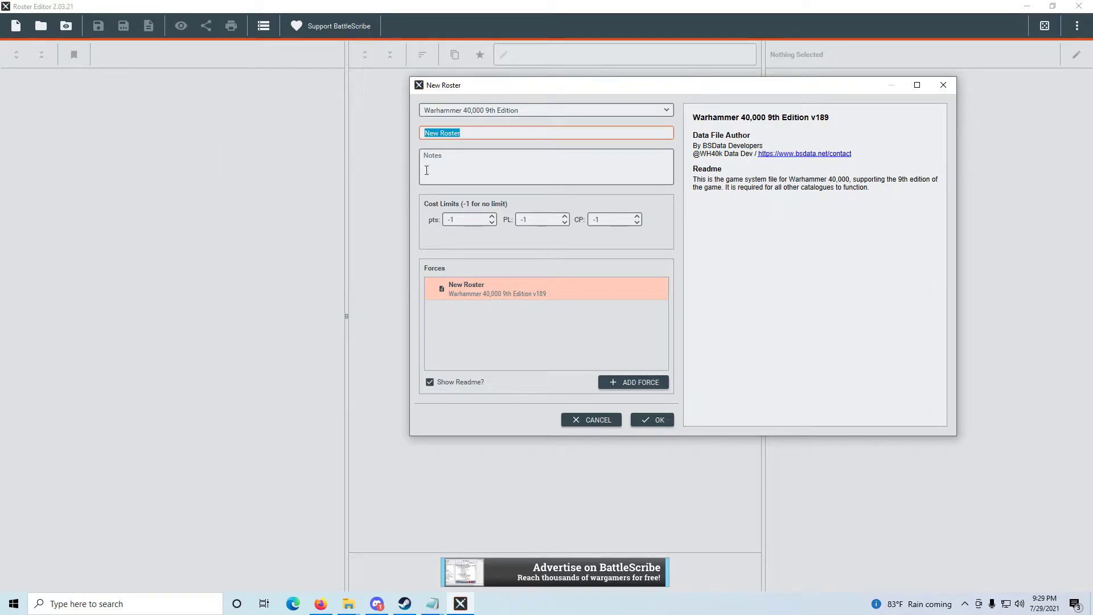
pyautogui.click(469, 163)
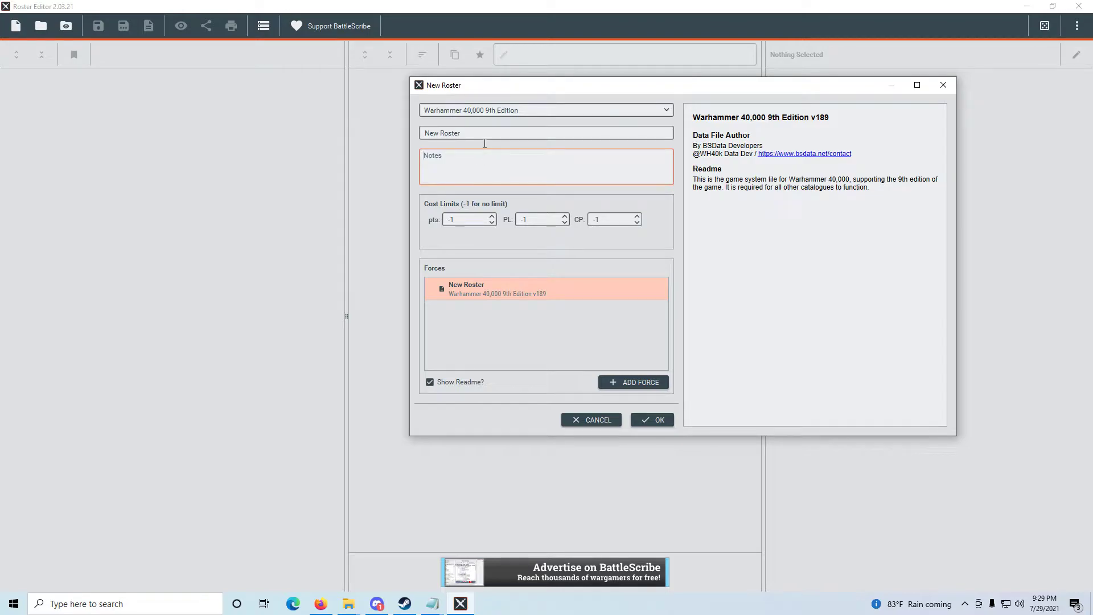
pyautogui.click(472, 222)
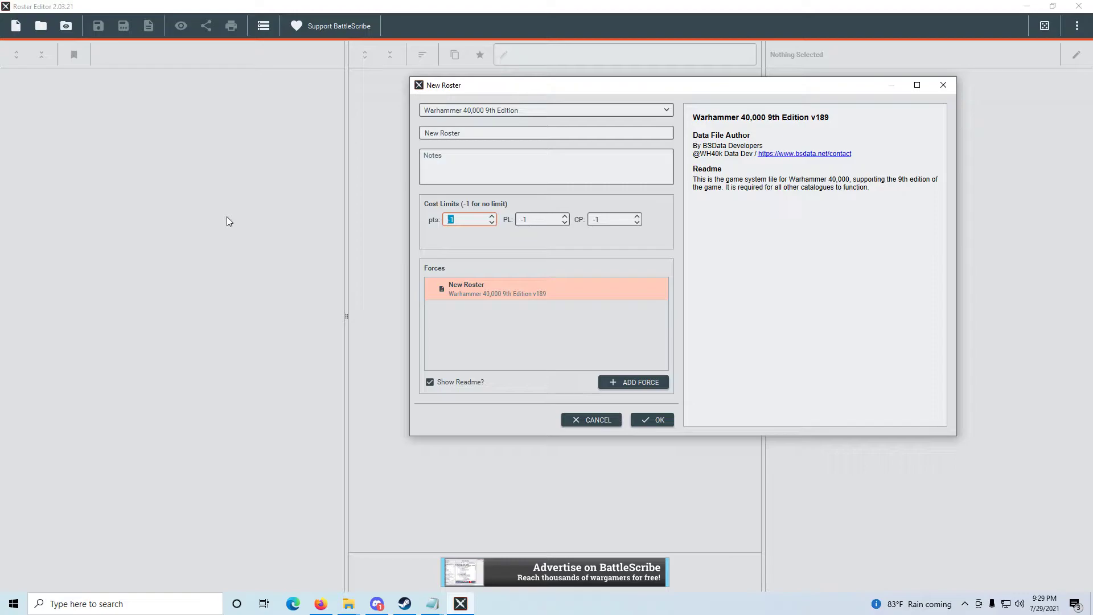
pyautogui.write('2000')
# Add a Necrons force using the Battalion Detachment -3CP
pyautogui.click(625, 383)
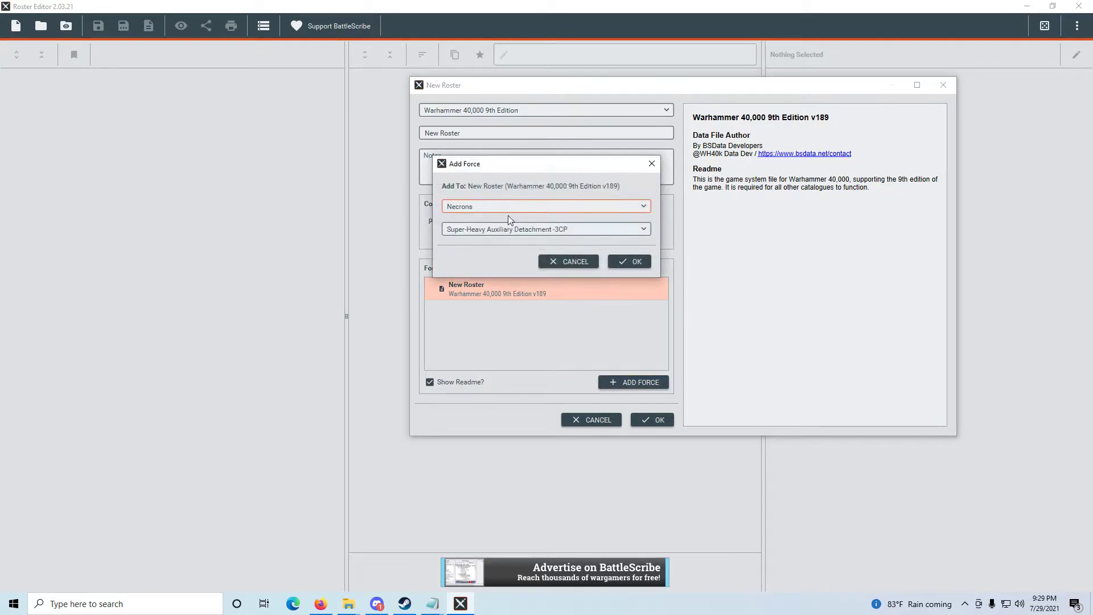
pyautogui.click(513, 206)
pyautogui.scroll(10, 511, 270)
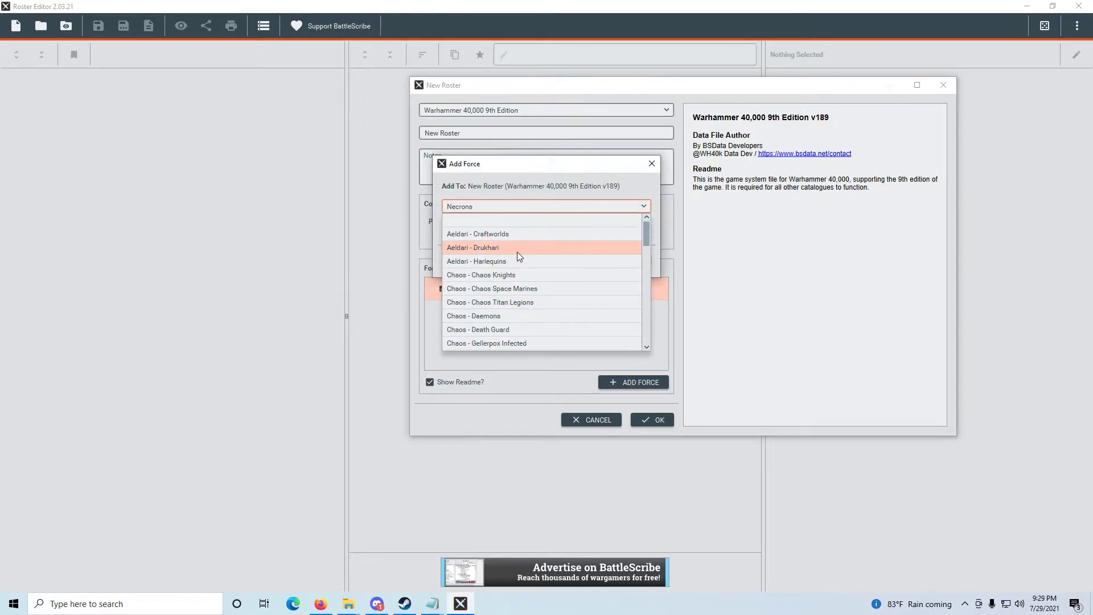
pyautogui.scroll(-7, 515, 259)
pyautogui.scroll(-5, 508, 269)
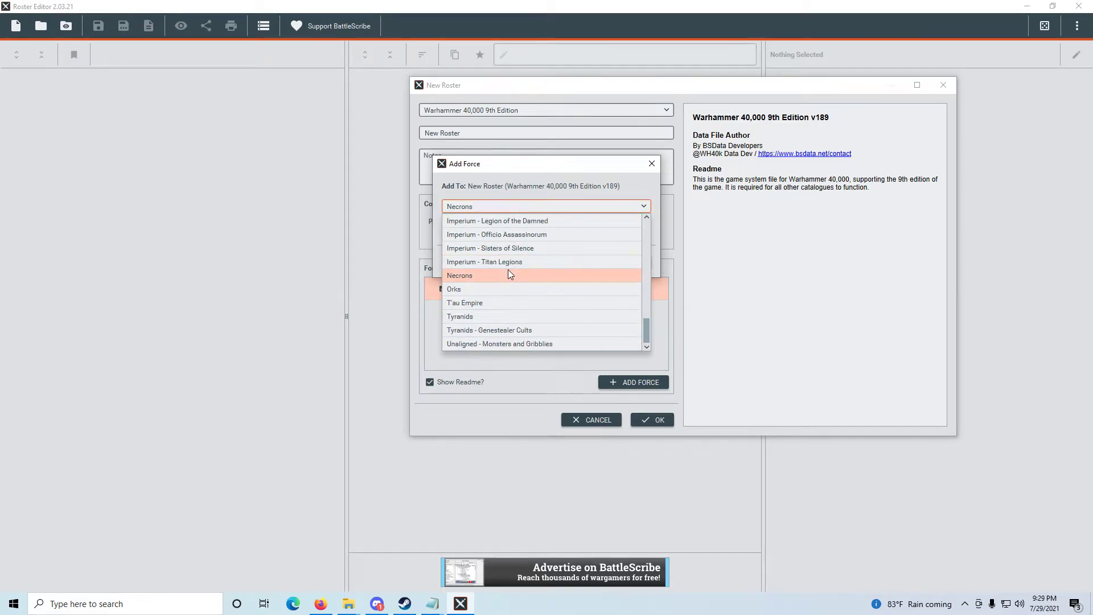
pyautogui.scroll(8, 508, 269)
pyautogui.scroll(-5, 508, 269)
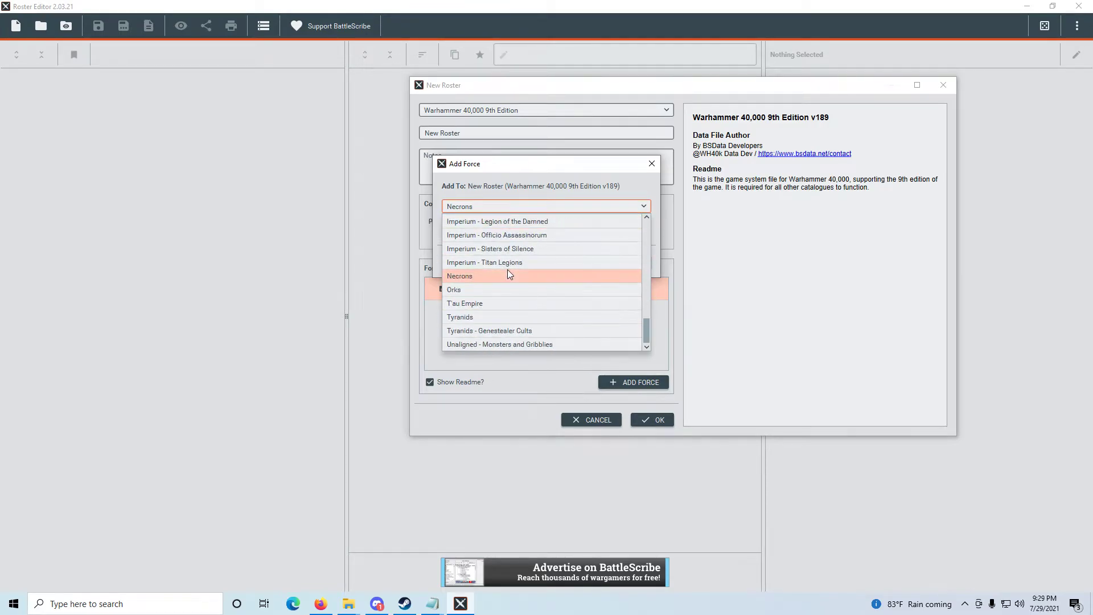
pyautogui.click(467, 279)
pyautogui.click(506, 235)
pyautogui.scroll(2, 492, 273)
pyautogui.scroll(-3, 493, 273)
pyautogui.scroll(4, 500, 276)
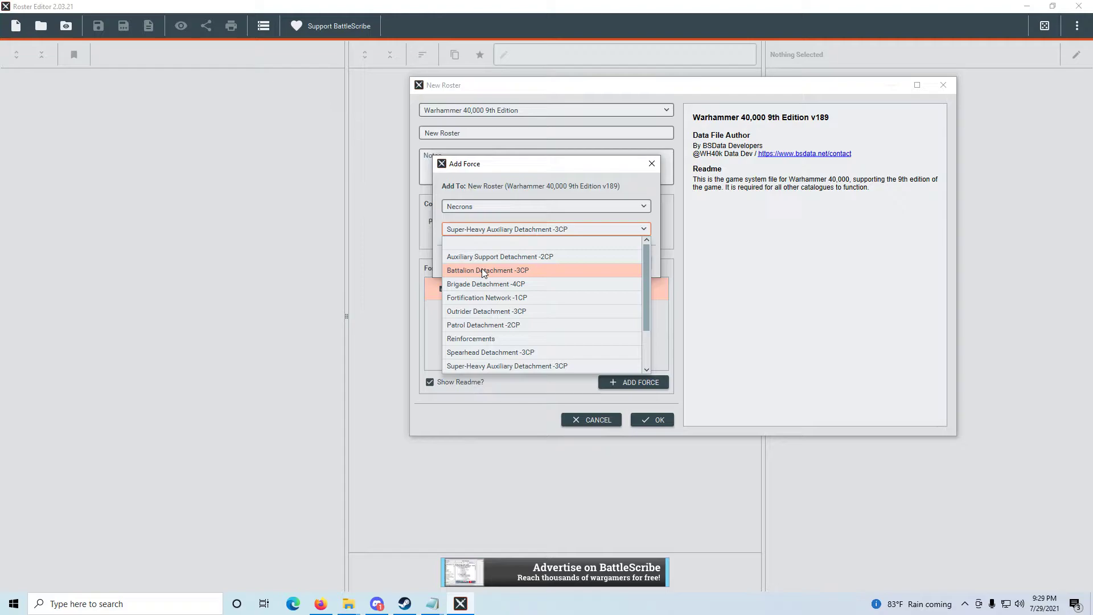
pyautogui.click(482, 271)
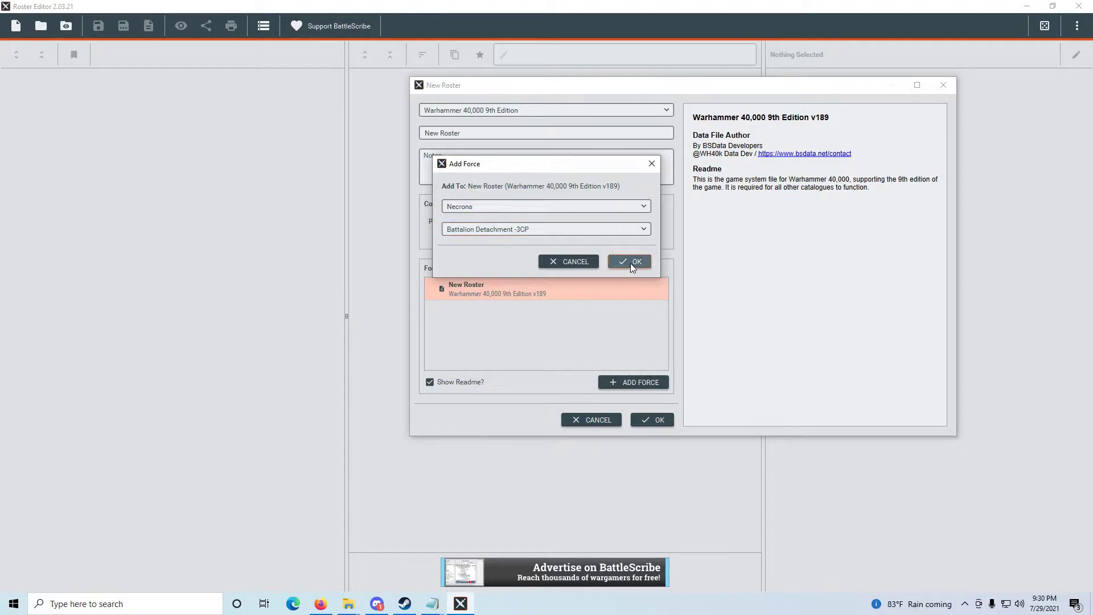
pyautogui.click(631, 263)
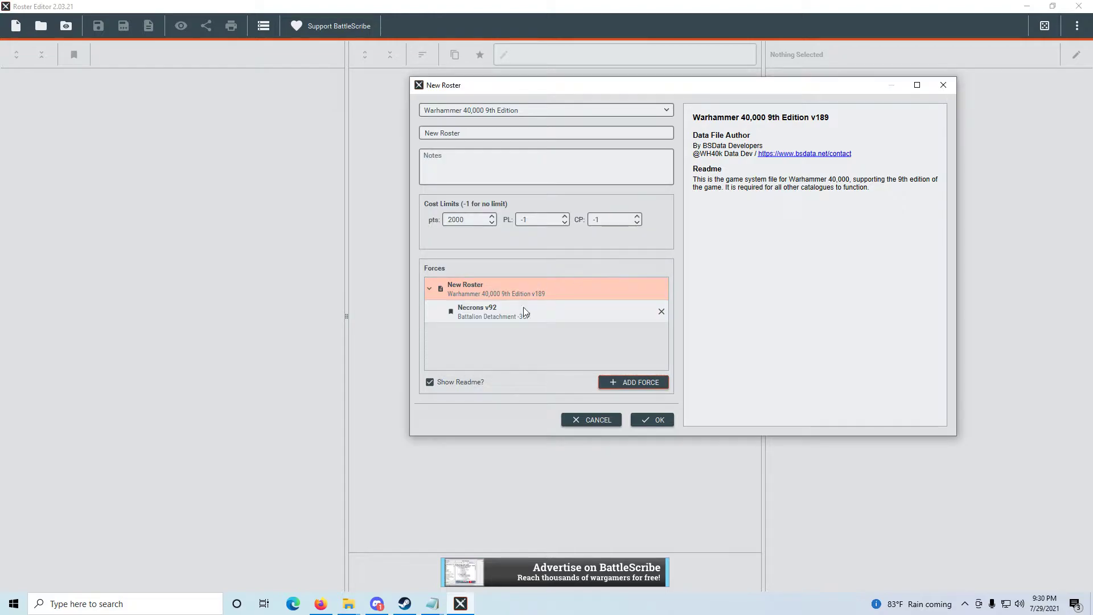
# Add a second Necrons force as a Super-Heavy Auxiliary Detachment -3CP
pyautogui.click(620, 383)
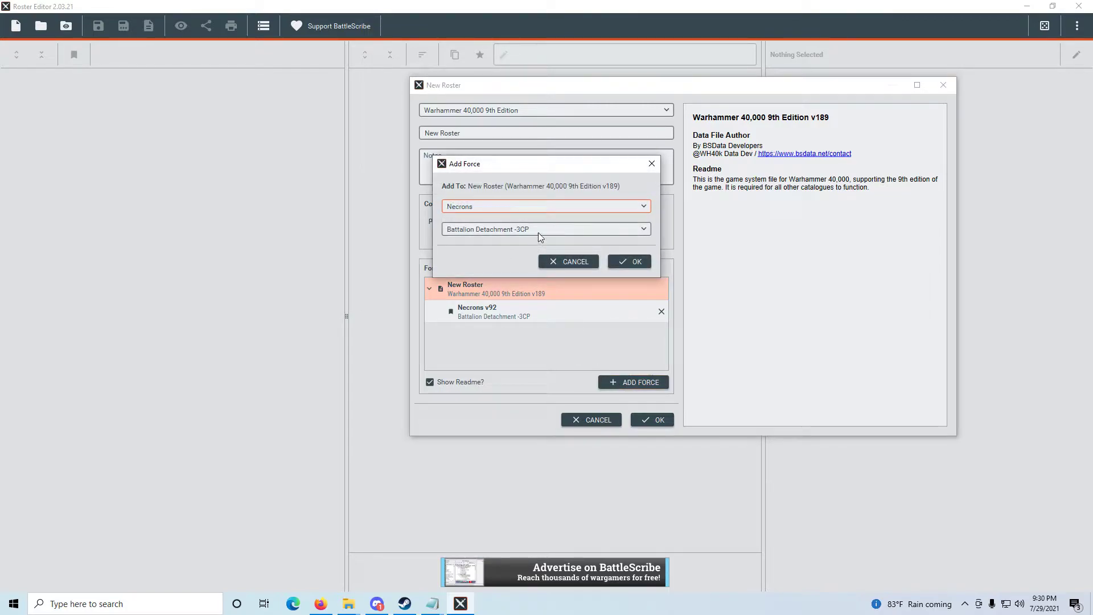
pyautogui.click(557, 230)
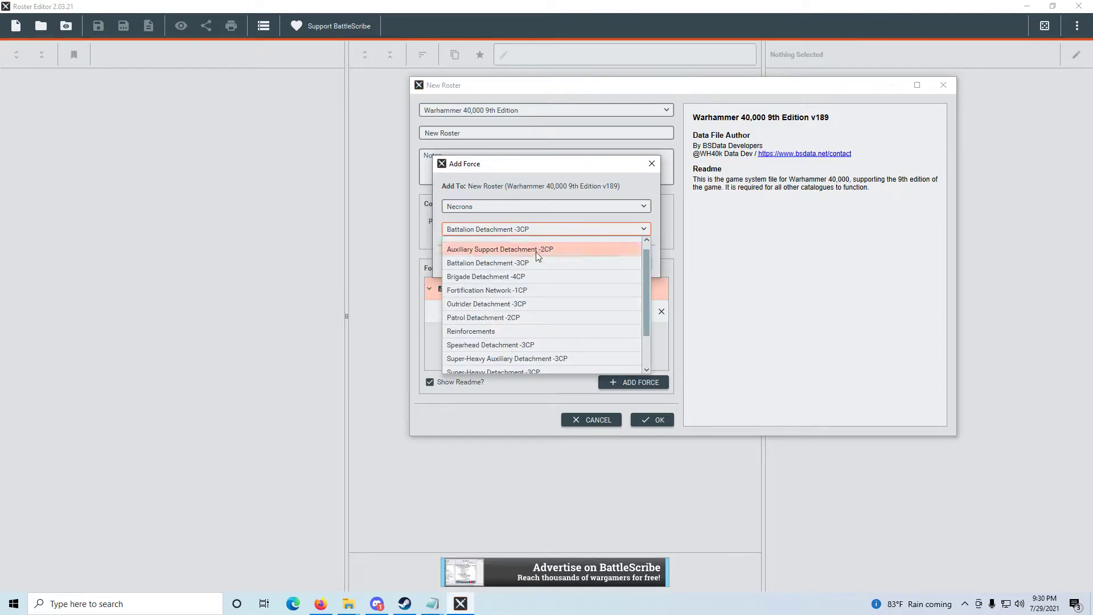
pyautogui.click(536, 353)
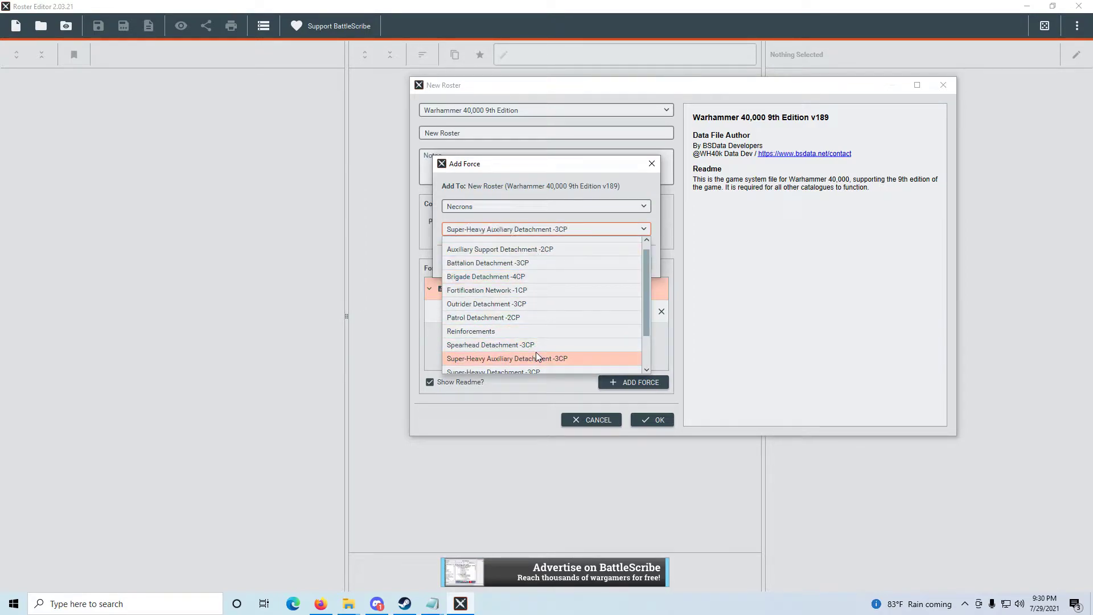
pyautogui.click(629, 260)
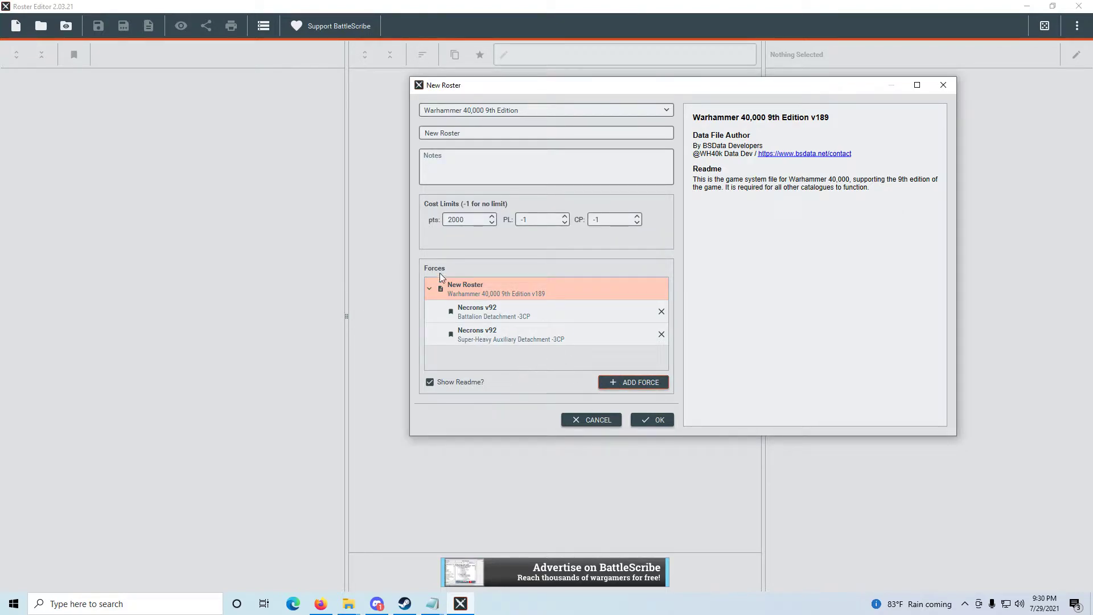
pyautogui.click(663, 422)
# Create the two-force roster and add a Battle Size entry (Combat Patrol, 3CP) to the Battalion
pyautogui.click(660, 421)
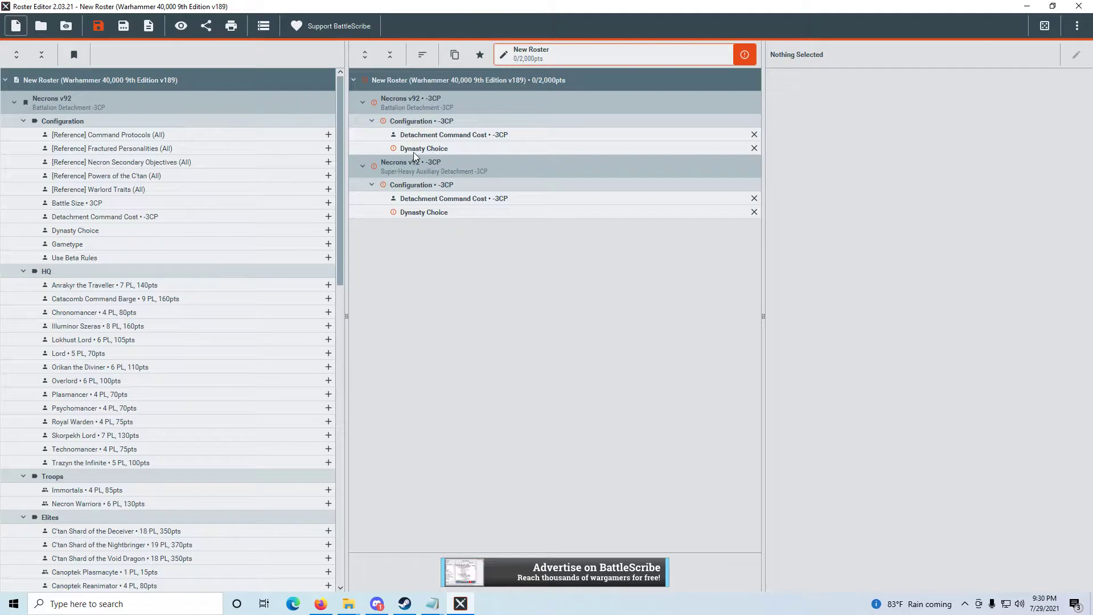
pyautogui.doubleClick(76, 204)
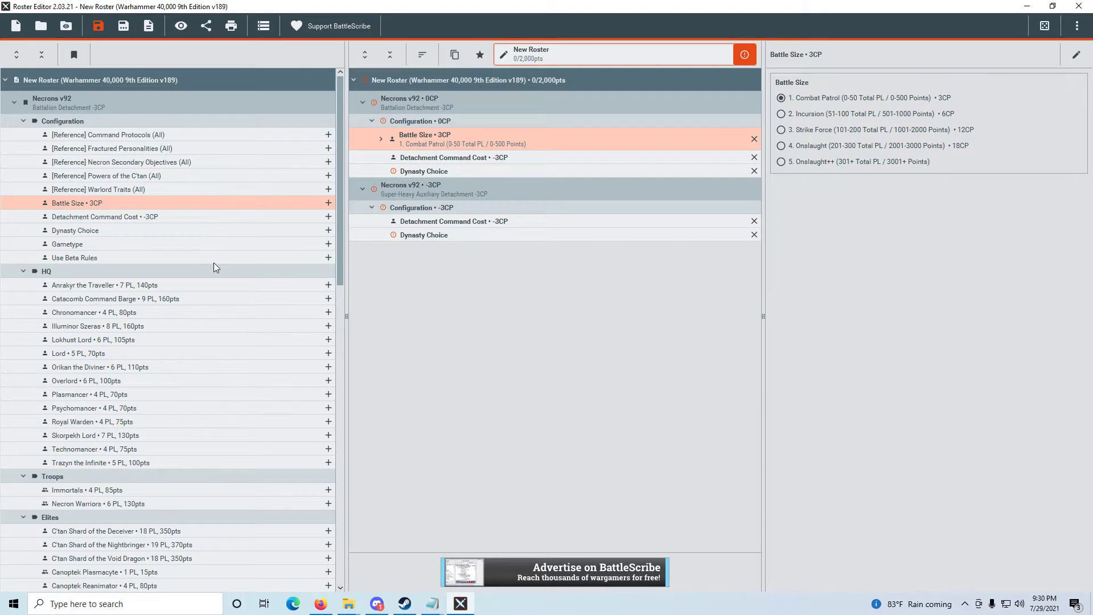
pyautogui.scroll(-20, 214, 268)
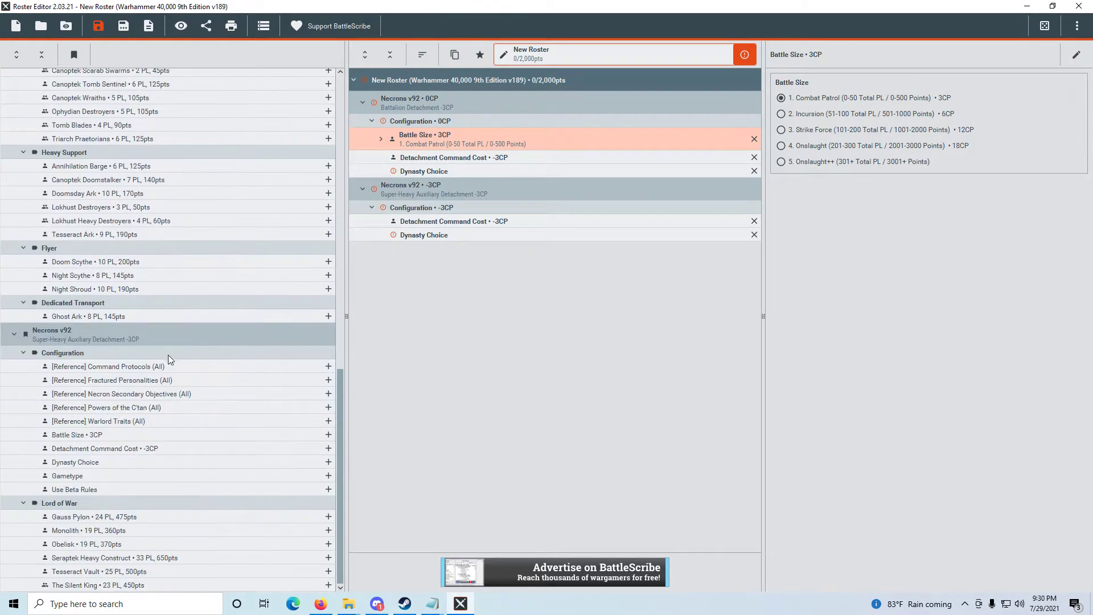
pyautogui.scroll(20, 169, 359)
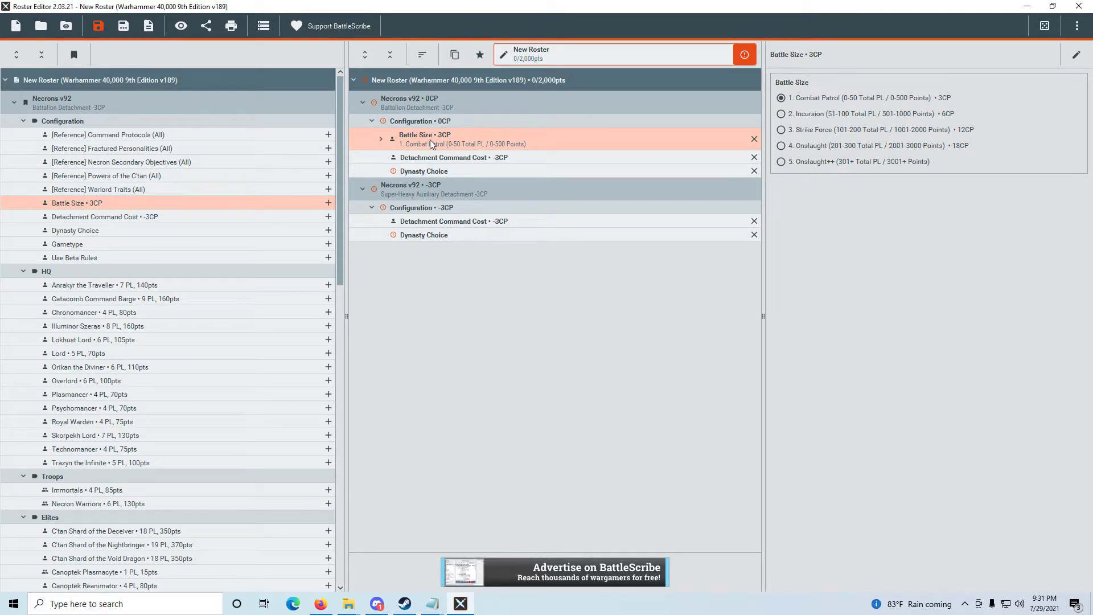
# Switch the Battalion to Strike Force battle size (12CP) and choose the Mephrit dynasty
pyautogui.click(781, 130)
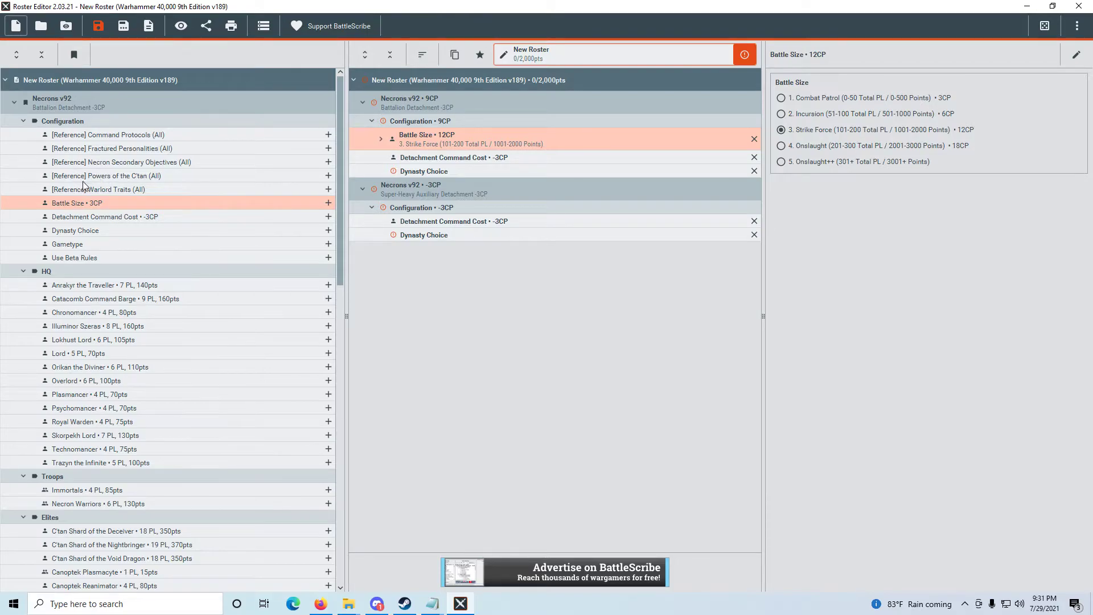
pyautogui.click(432, 174)
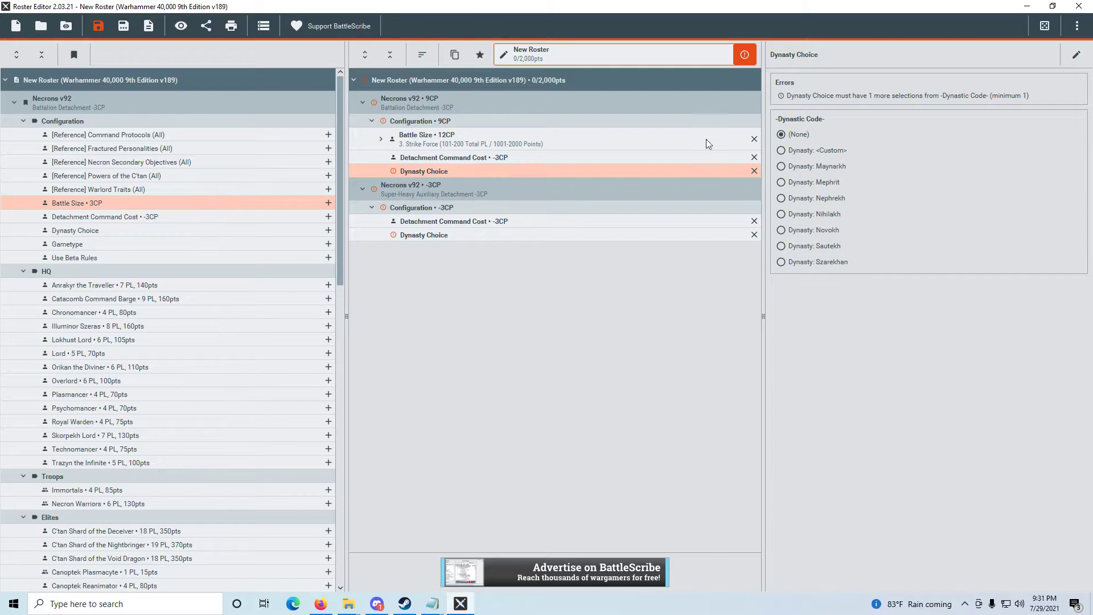
pyautogui.click(791, 182)
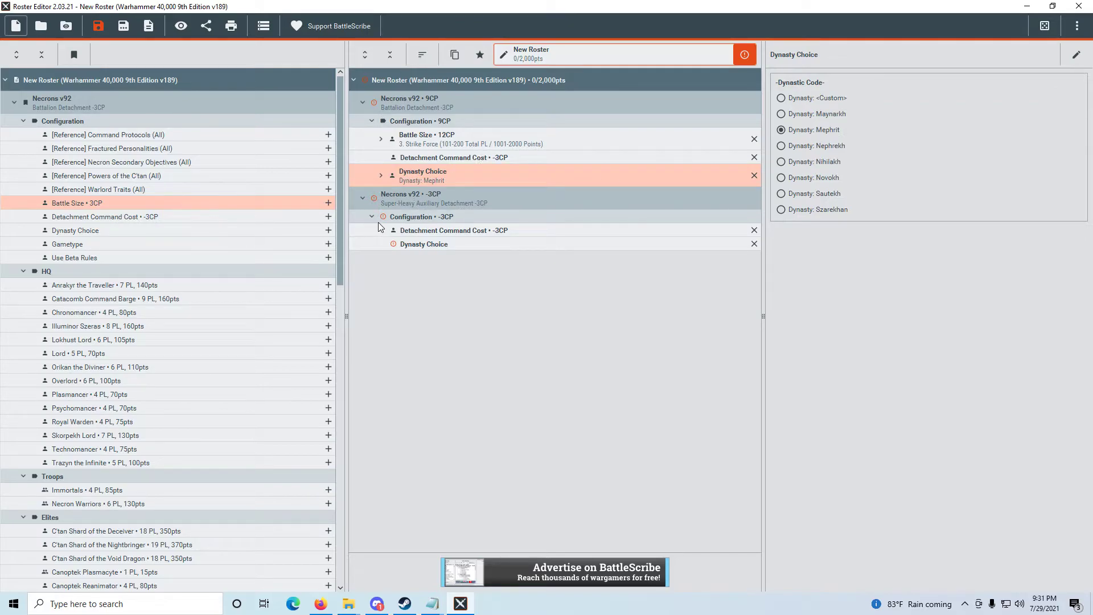
pyautogui.scroll(-3, 153, 249)
pyautogui.scroll(3, 71, 195)
pyautogui.scroll(-1, 80, 272)
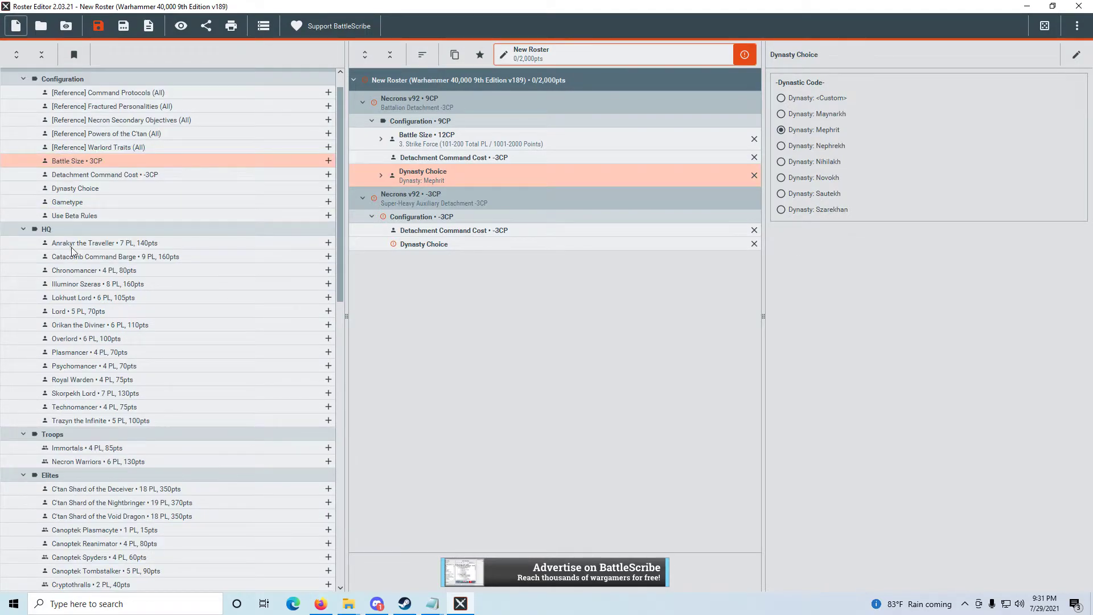
# Add Illuminor Szeras and an Overlord to the Battalion's HQ
pyautogui.doubleClick(80, 286)
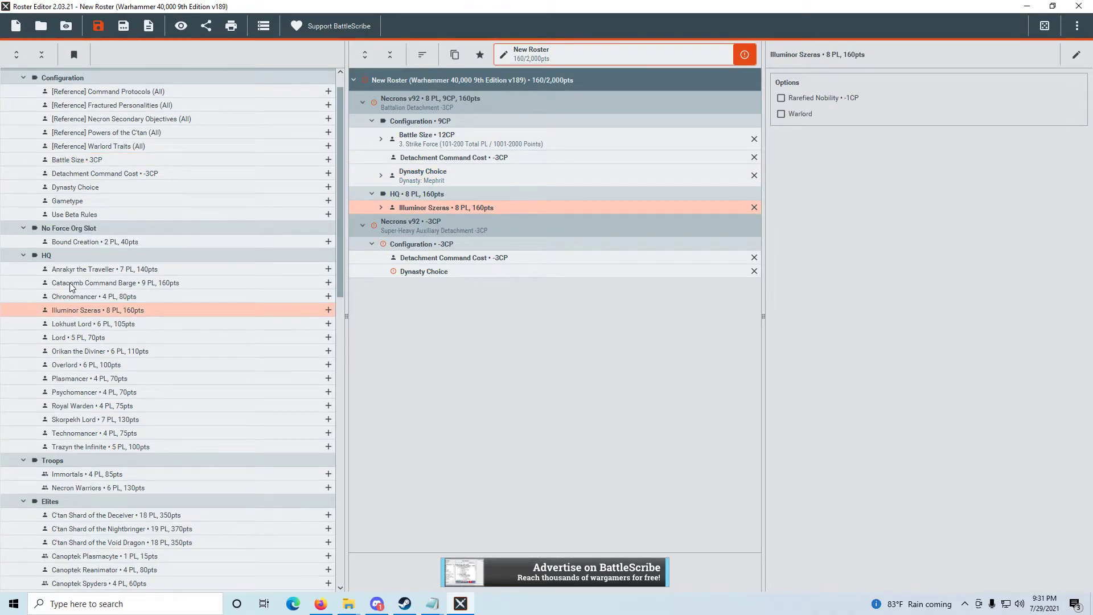
pyautogui.moveTo(76, 309); pyautogui.dragTo(79, 364)
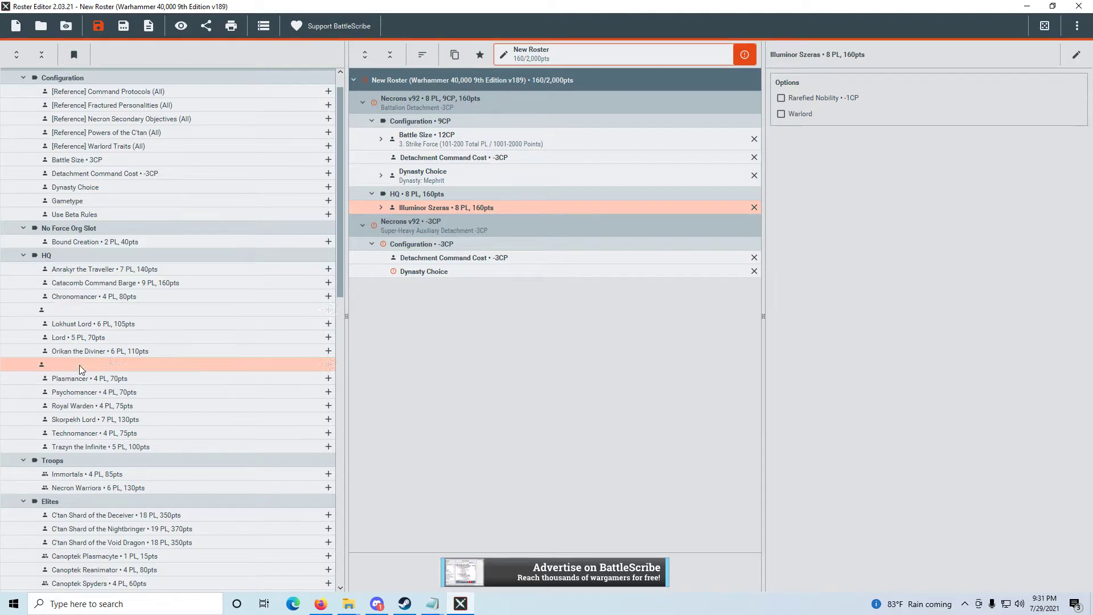
pyautogui.doubleClick(71, 363)
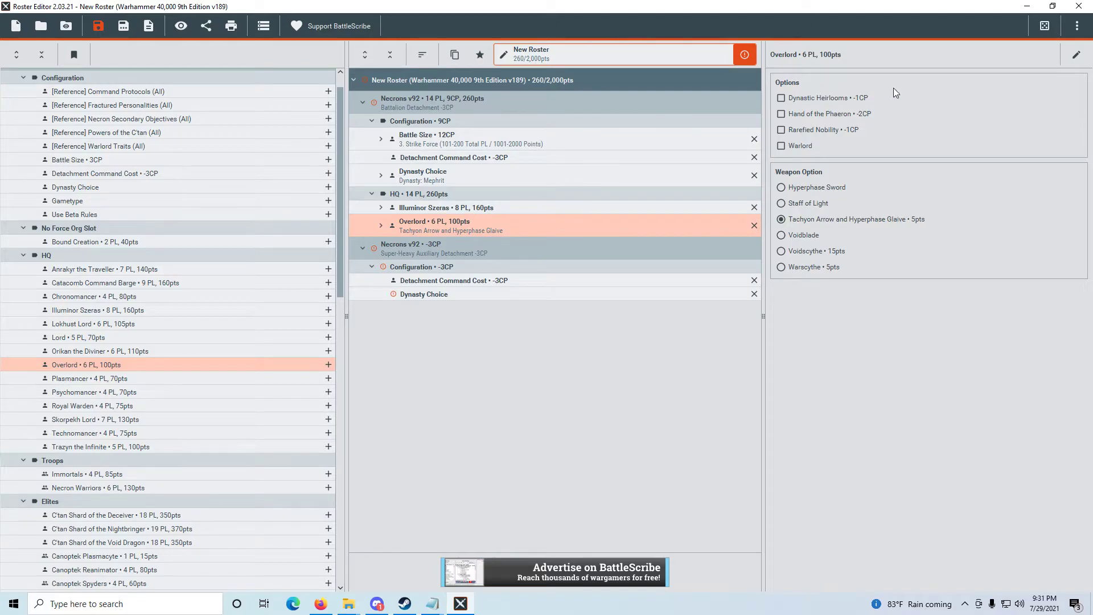
# Make the Overlord Warlord with Veil of Darkness, Enduring Will and a Warscythe
pyautogui.click(784, 148)
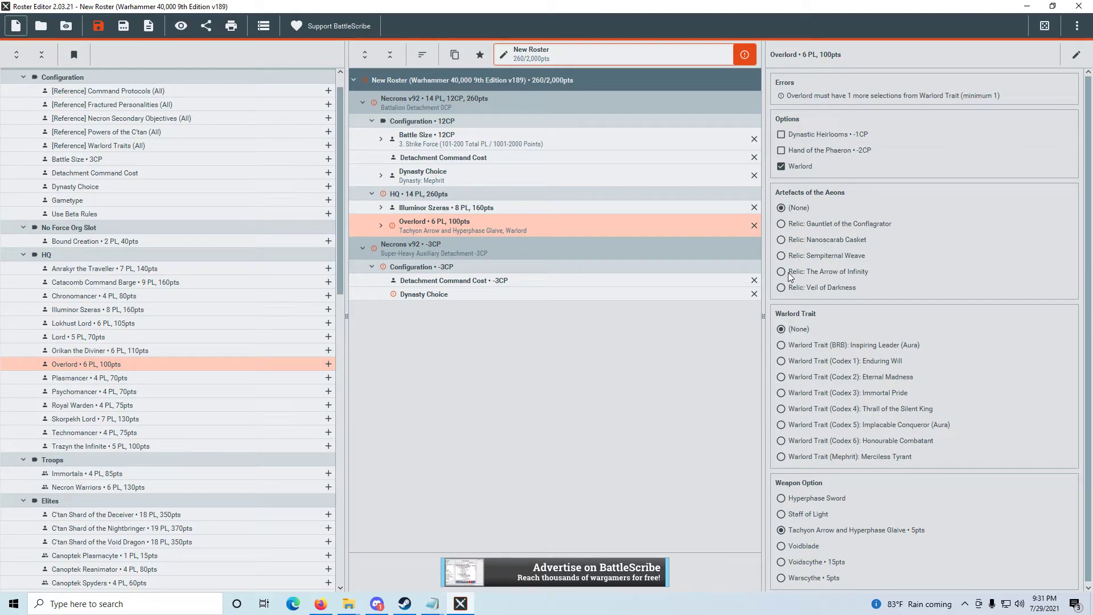
pyautogui.click(782, 294)
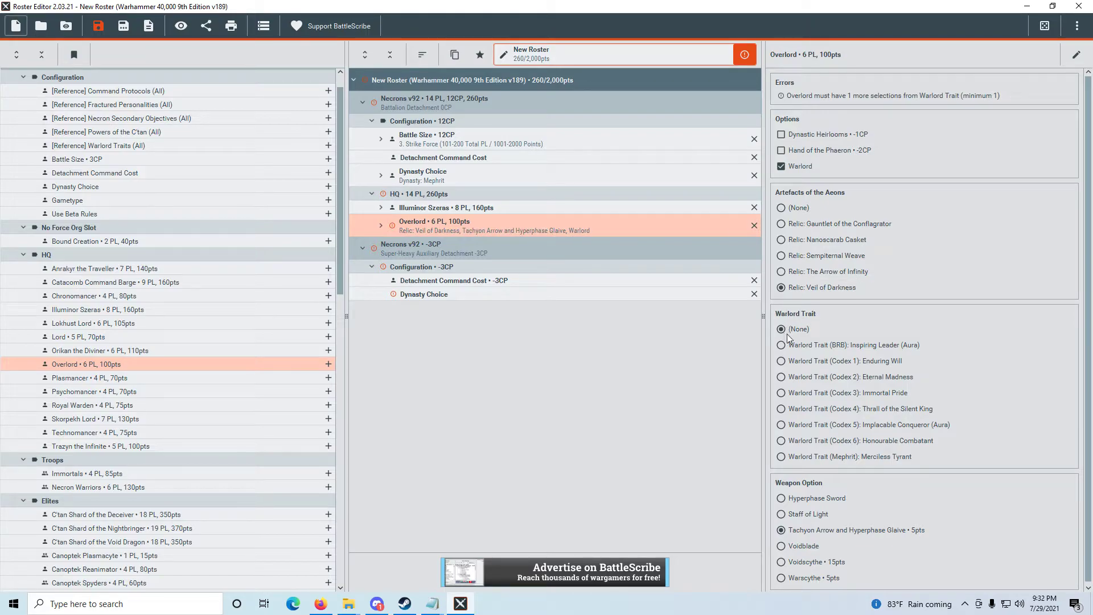
pyautogui.click(782, 363)
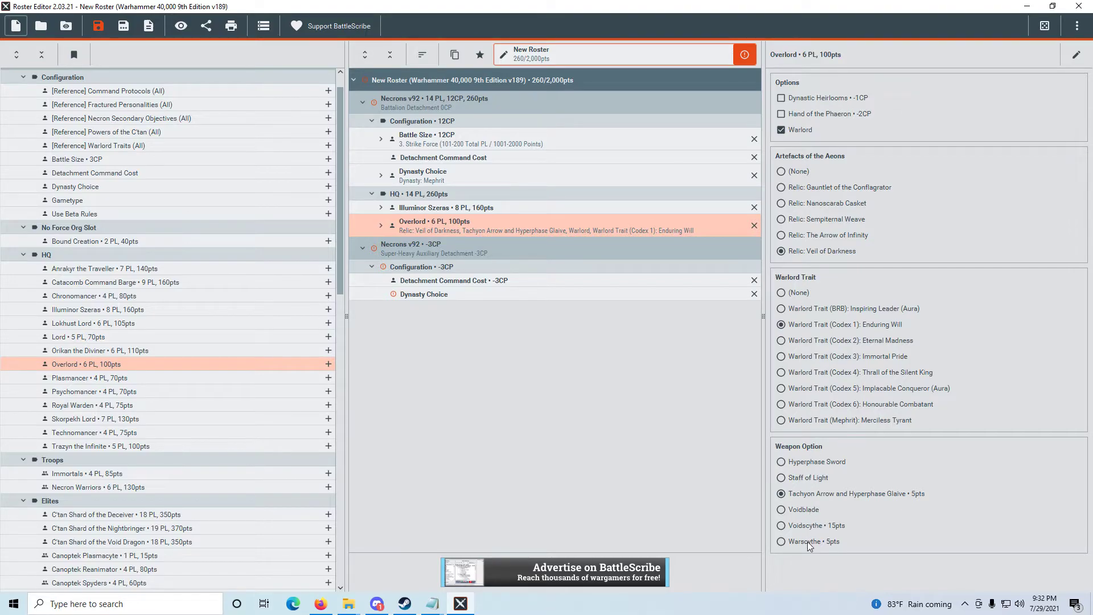
pyautogui.click(783, 542)
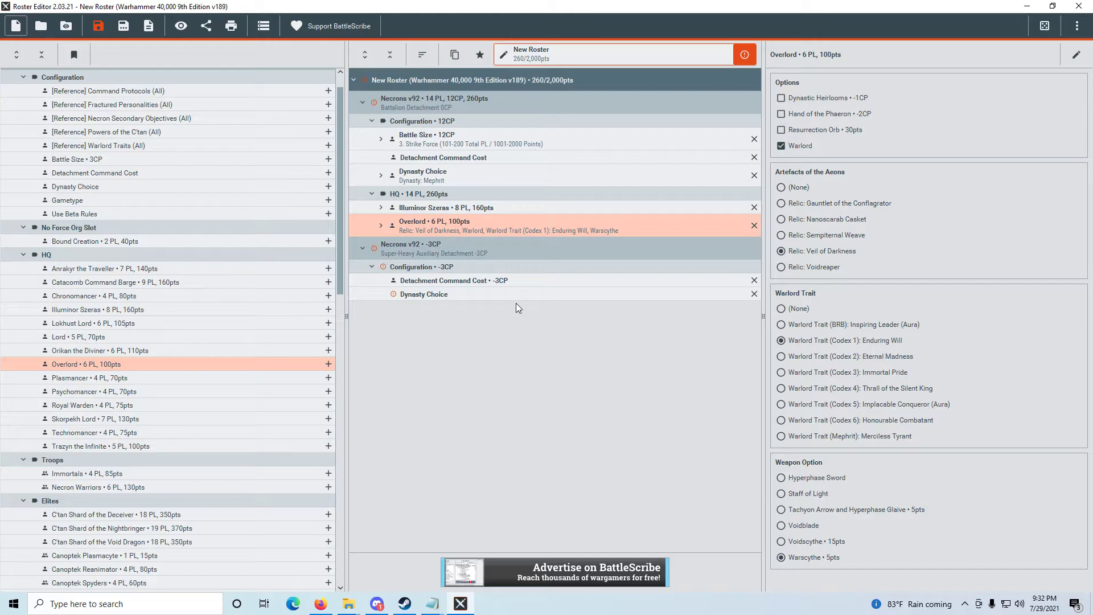
pyautogui.click(23, 255)
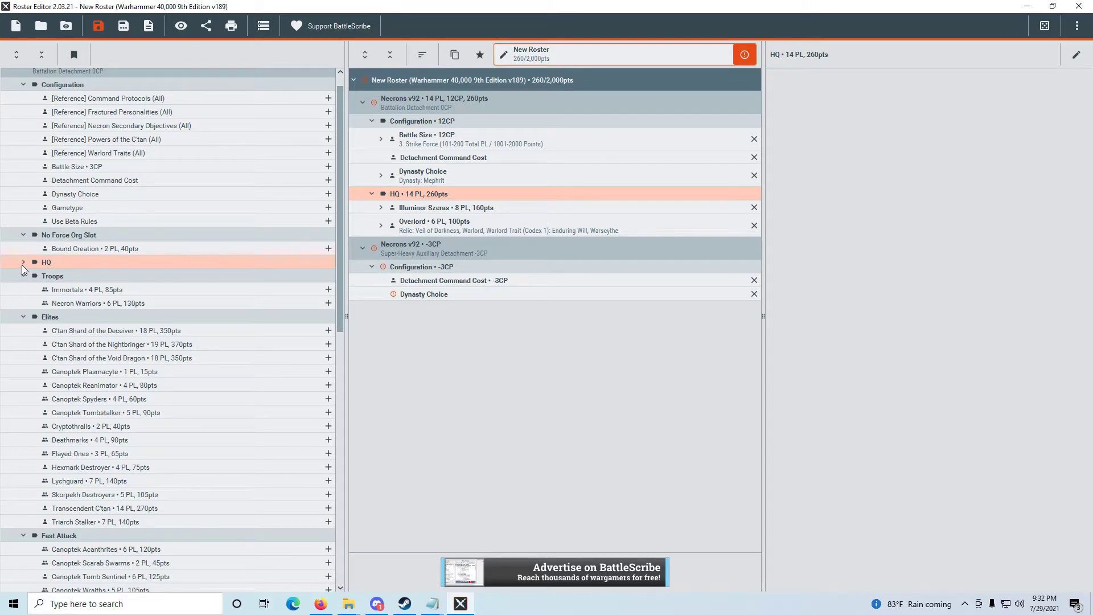
# Collapse the HQ, No Force Org Slot and Configuration groups and add two Necron Warriors units
pyautogui.click(21, 265)
pyautogui.click(23, 256)
pyautogui.click(23, 234)
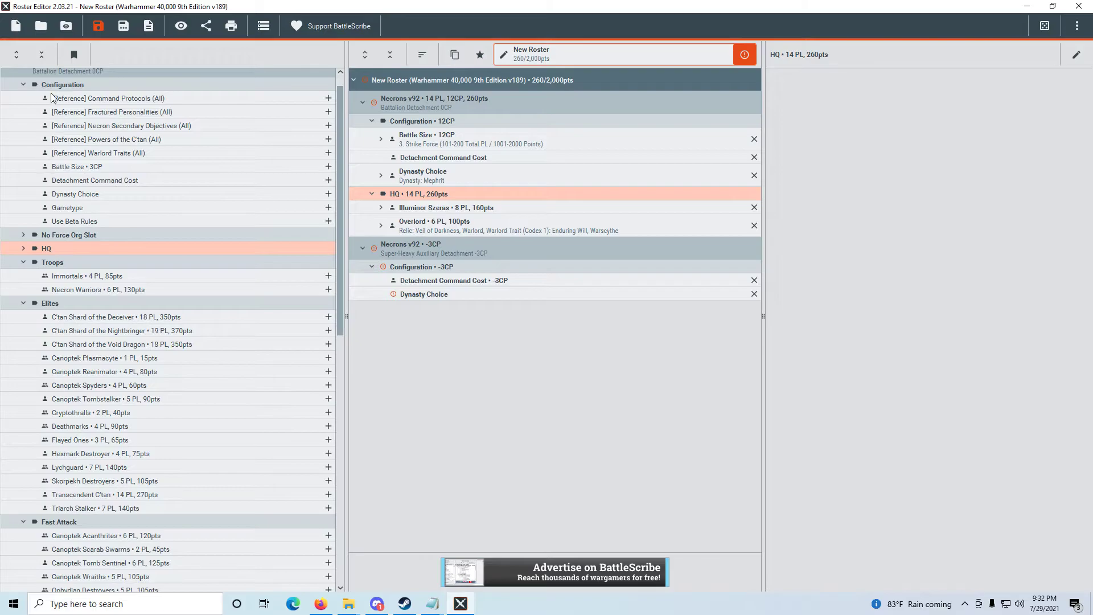
pyautogui.click(22, 84)
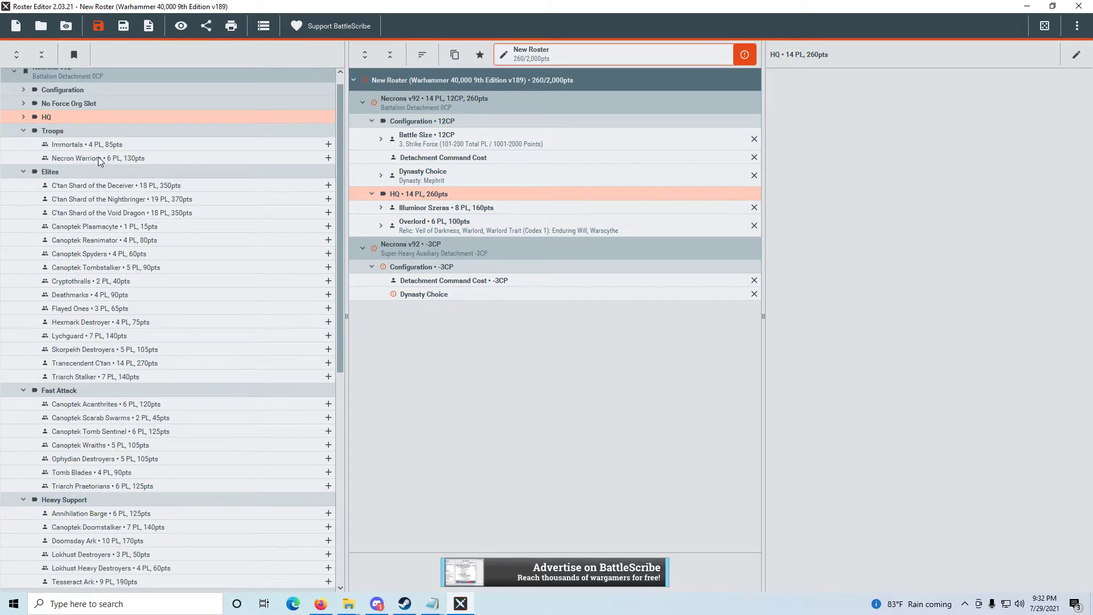
pyautogui.moveTo(98, 158)
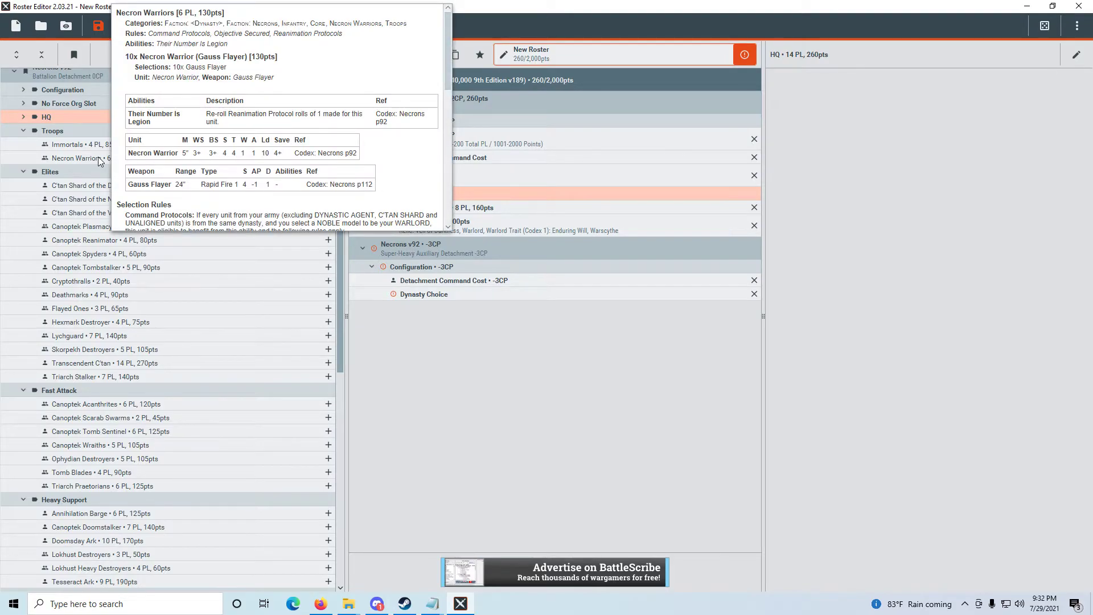
pyautogui.click(98, 159)
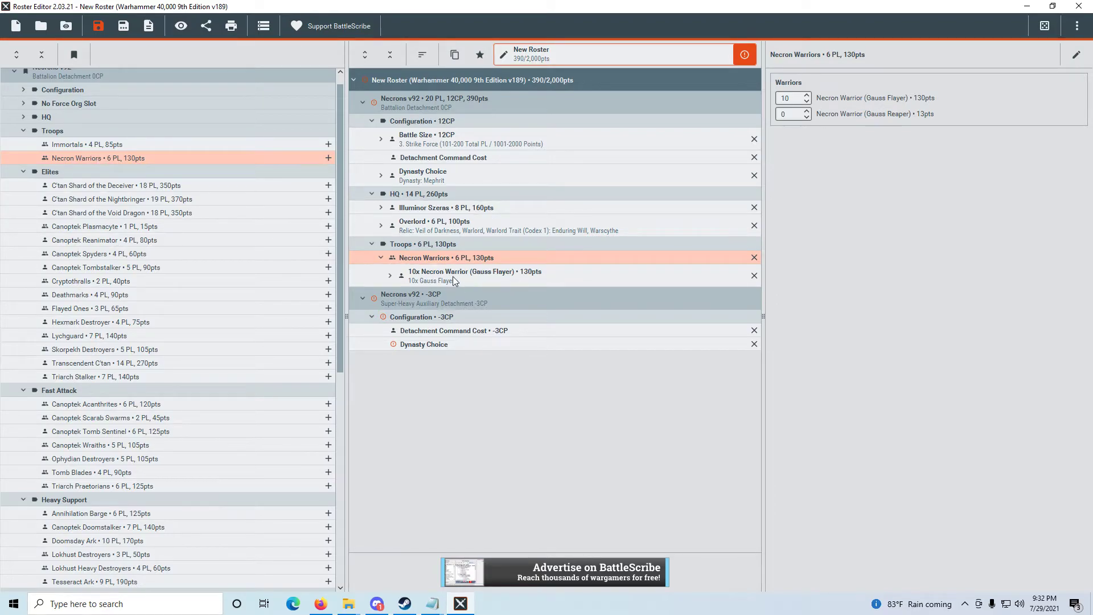
pyautogui.click(114, 157)
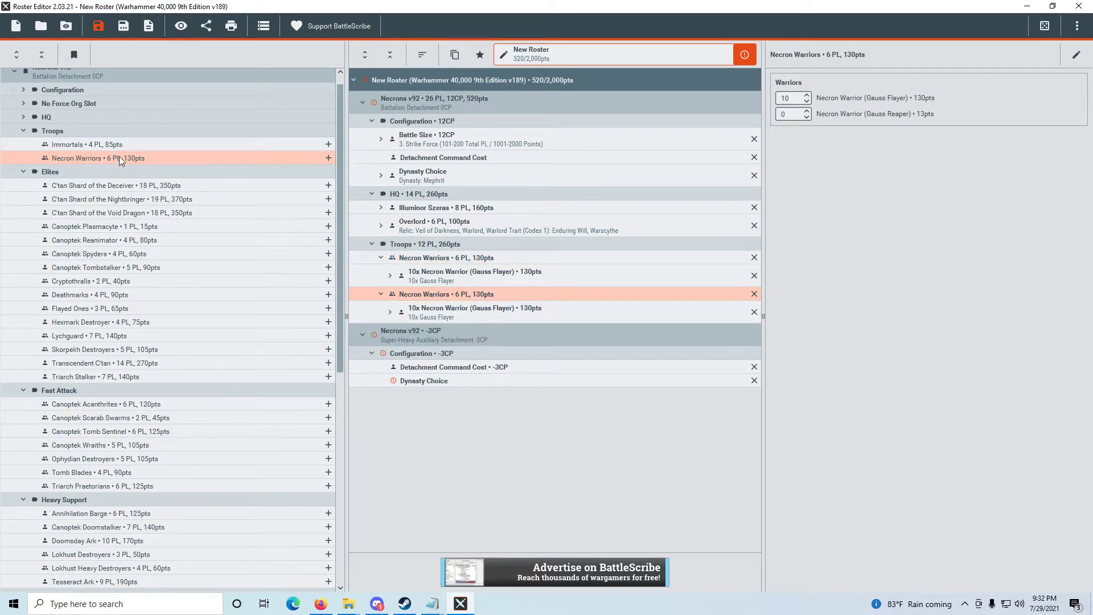
# Duplicate the Necron Warriors unit three times for five units of 10 Gauss Flayers
pyautogui.rightClick(456, 295)
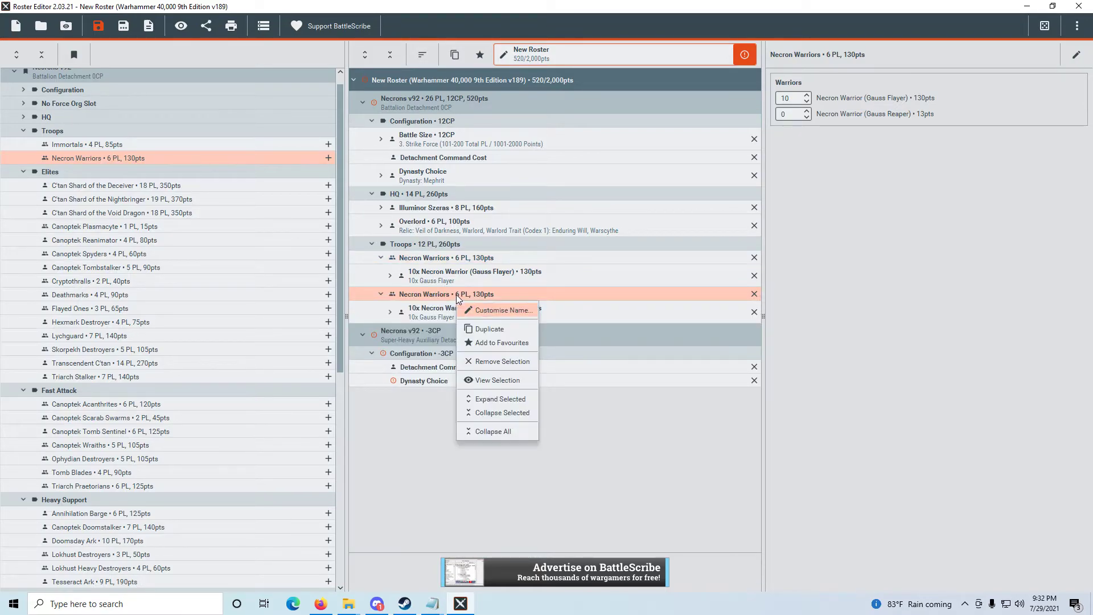
pyautogui.click(485, 329)
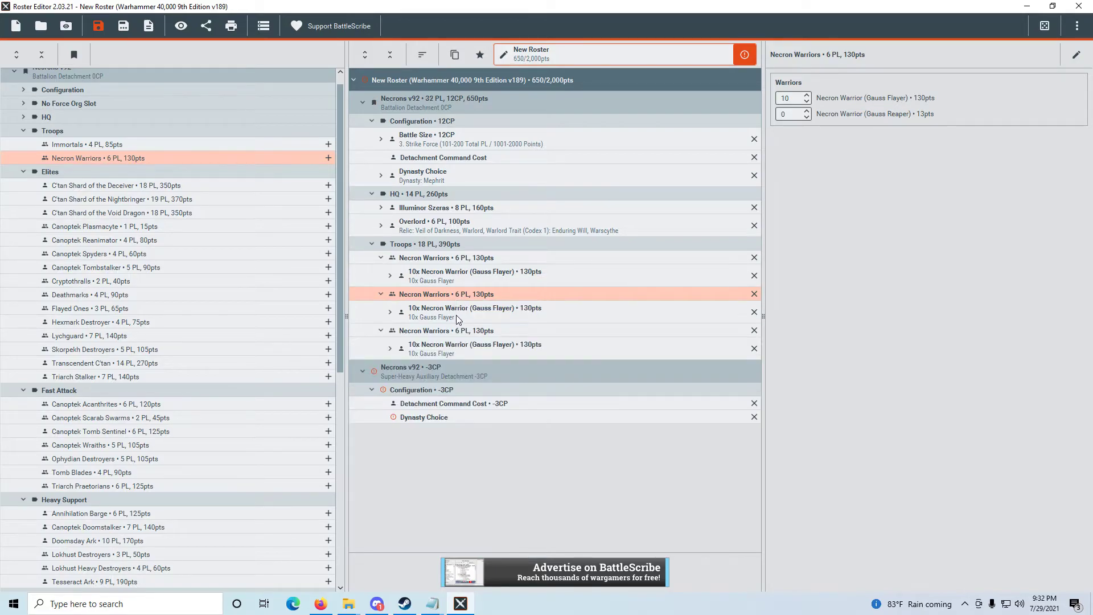
pyautogui.rightClick(466, 296)
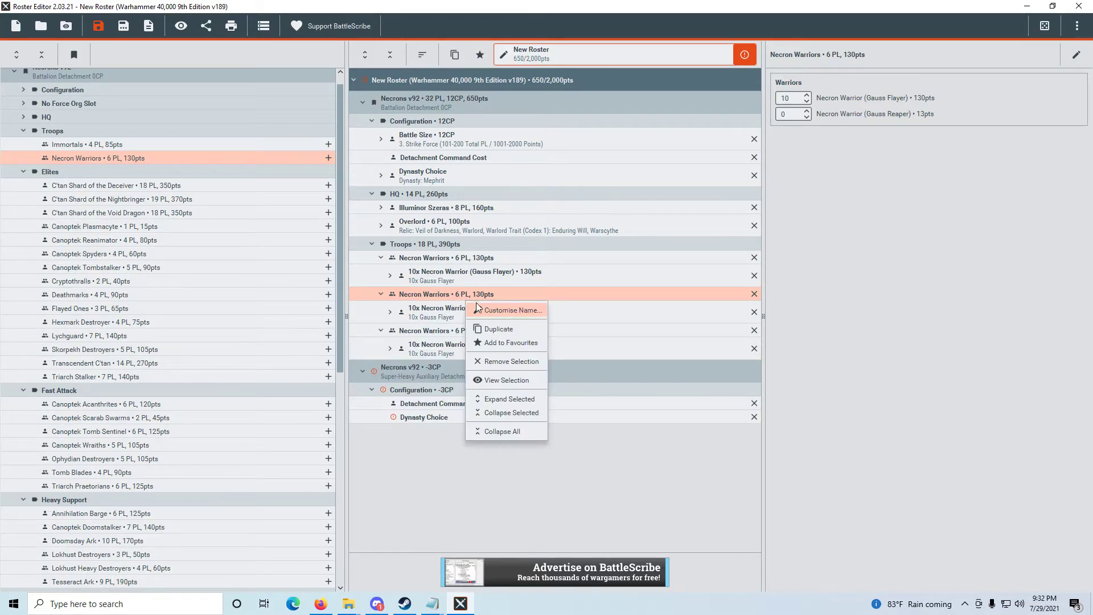
pyautogui.click(503, 325)
pyautogui.rightClick(447, 301)
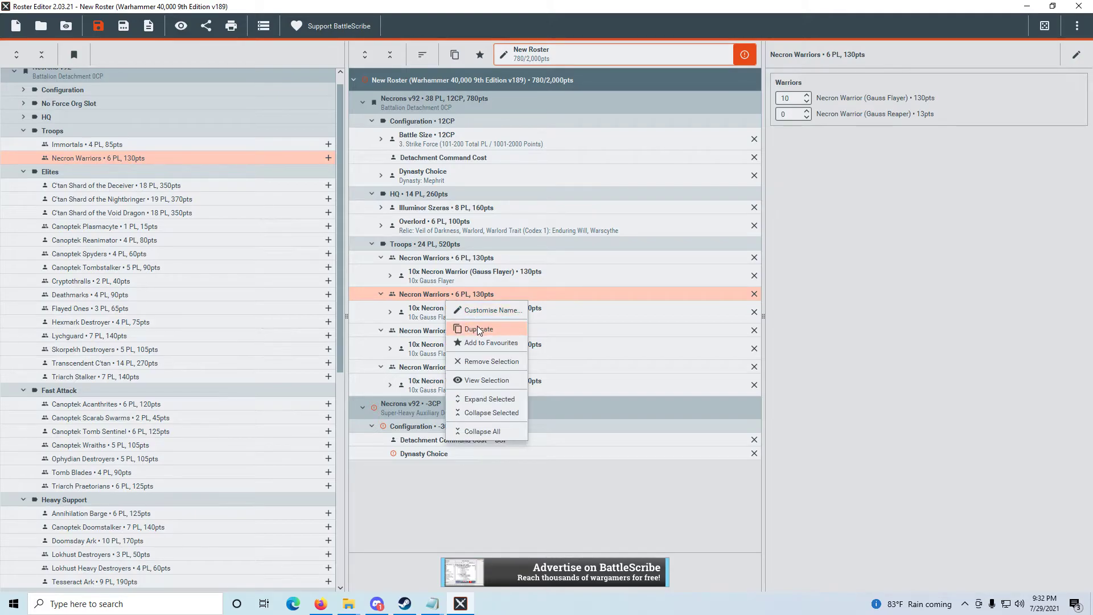
pyautogui.click(477, 326)
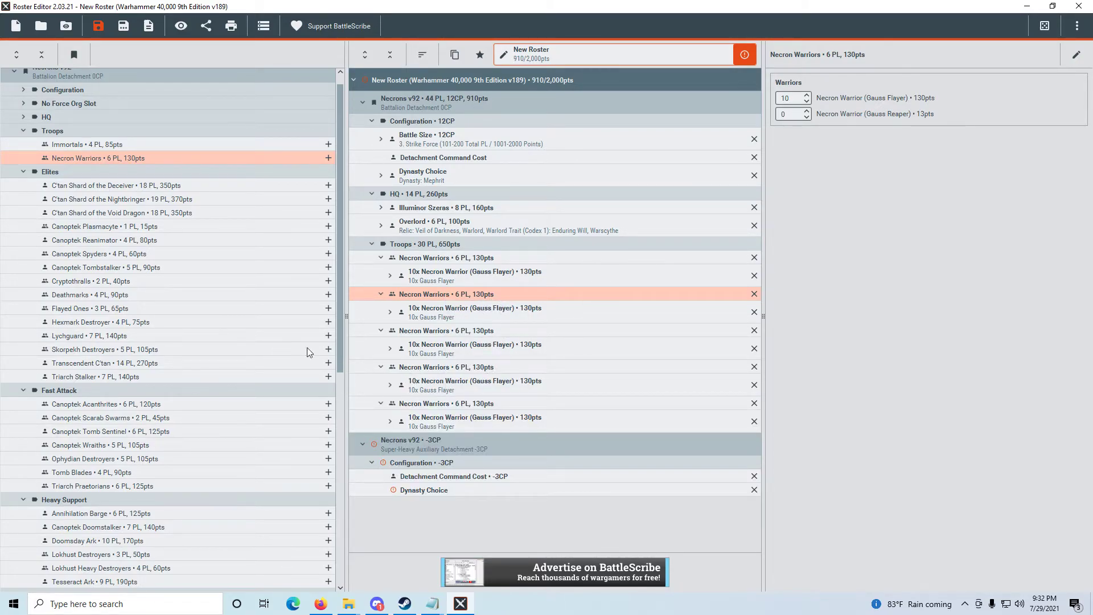
pyautogui.scroll(-3, 173, 347)
pyautogui.scroll(4, 143, 348)
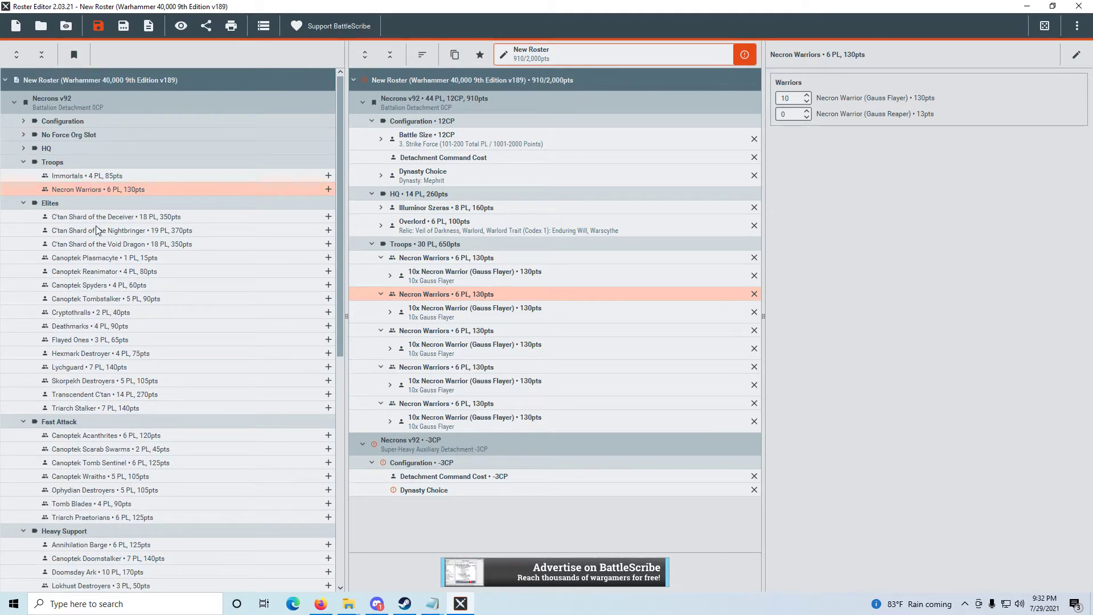
# Add 5 Deathmarks (90pts) and 5 Lychguard with Warscythes (140pts) to Elites
pyautogui.doubleClick(77, 328)
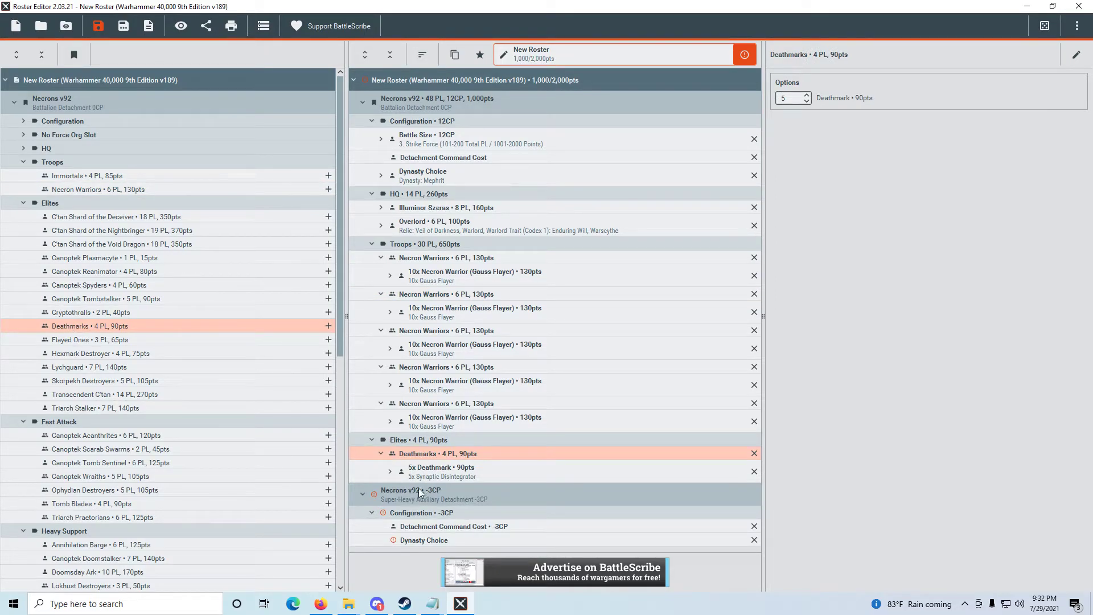
pyautogui.click(94, 368)
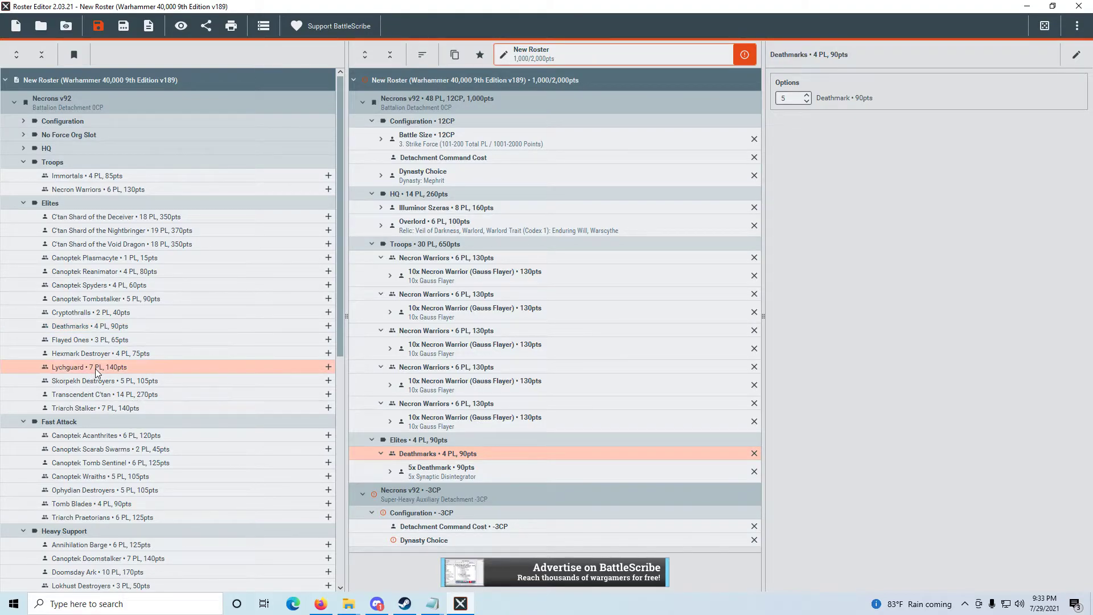
pyautogui.doubleClick(149, 369)
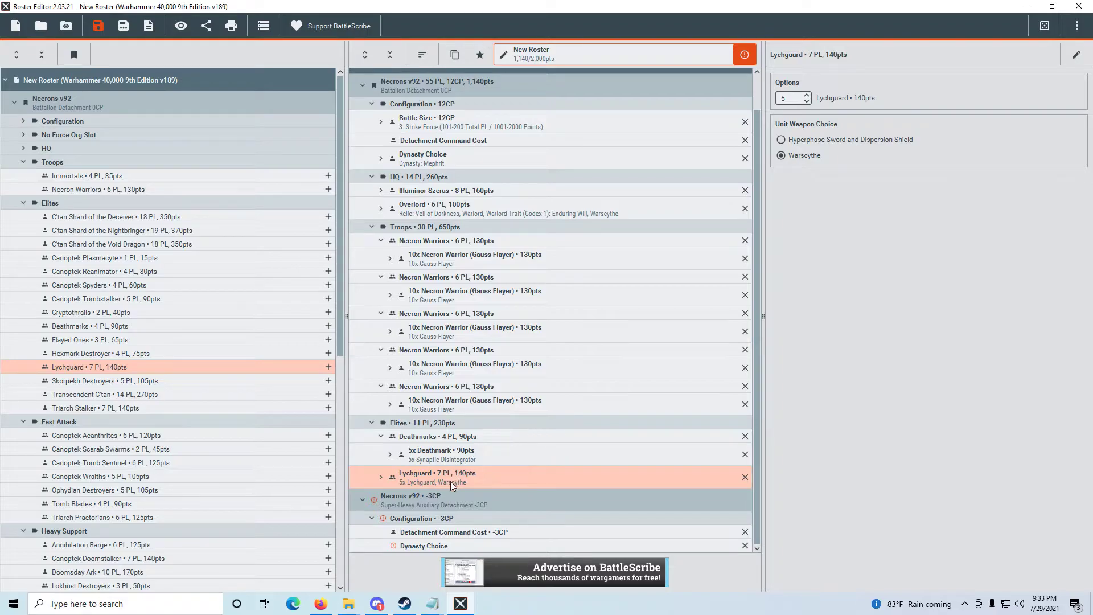
pyautogui.scroll(-2, 114, 407)
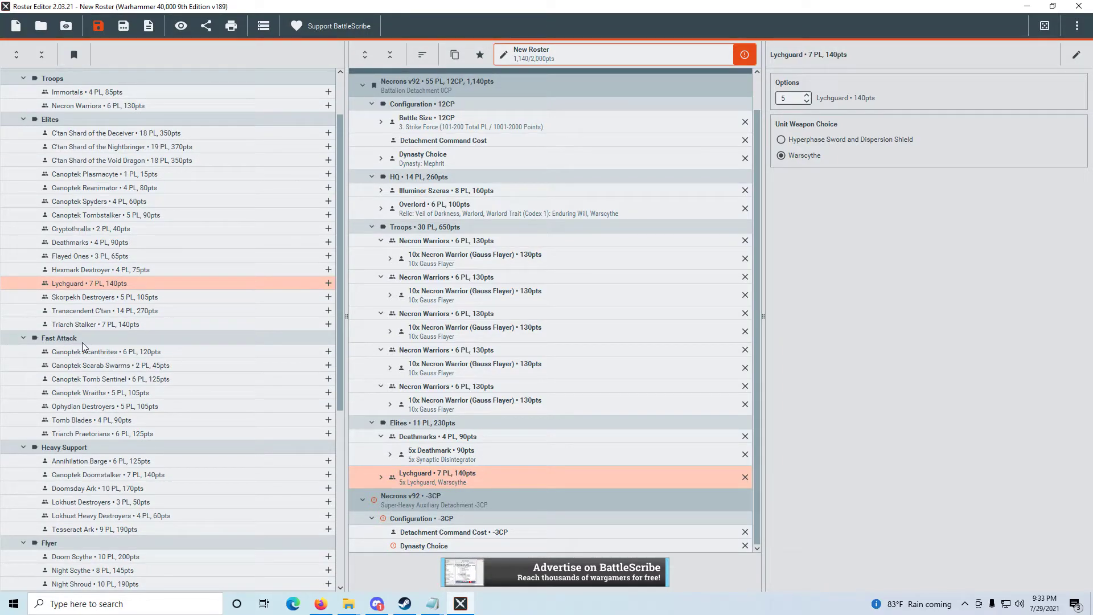
# Add three Canoptek Scarab Swarms units, each raised to 5 swarms (225pts total)
pyautogui.doubleClick(101, 367)
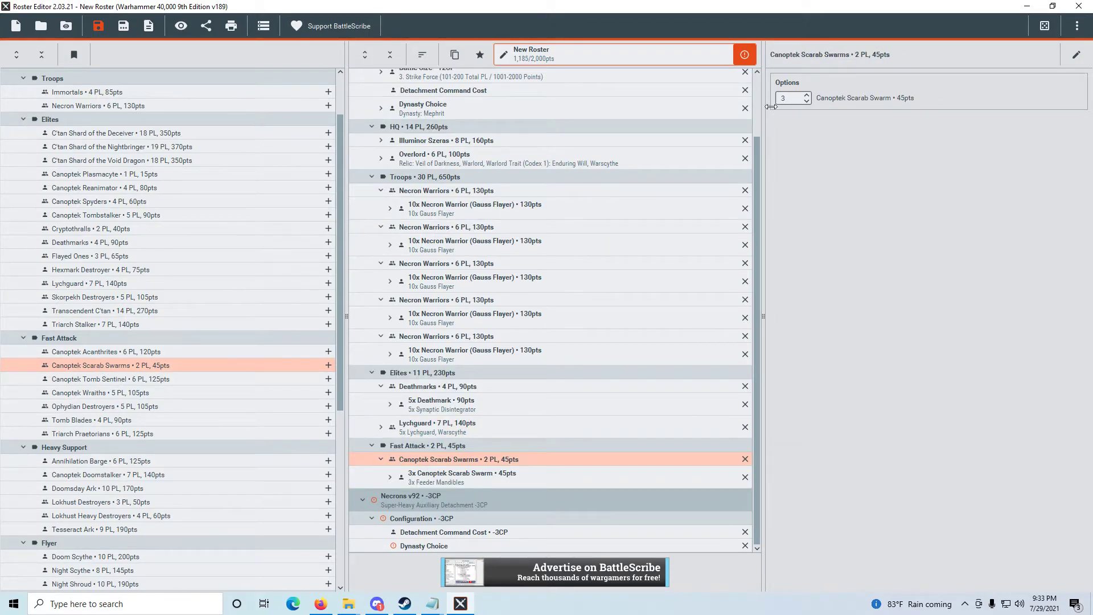
pyautogui.click(807, 95)
pyautogui.click(807, 96)
pyautogui.rightClick(468, 465)
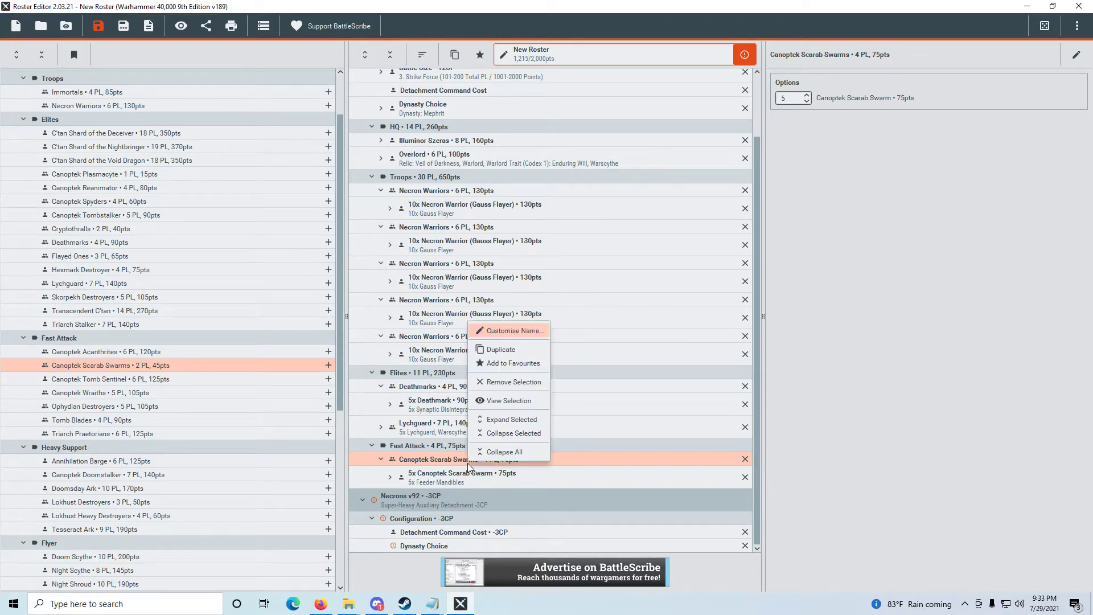
pyautogui.click(499, 352)
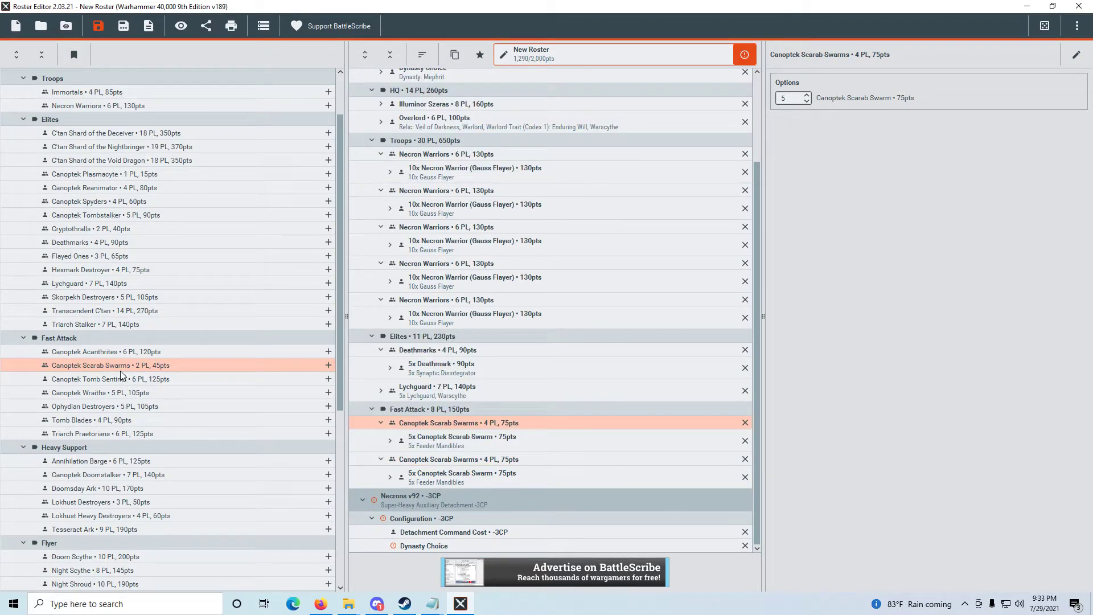
pyautogui.click(122, 367)
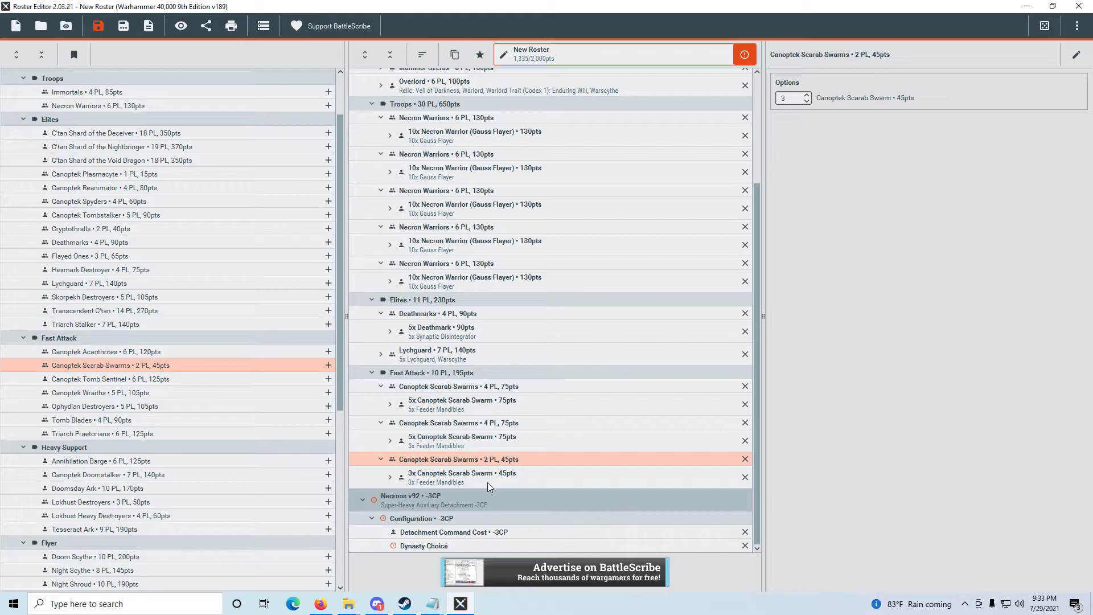
pyautogui.click(808, 96)
pyautogui.click(808, 96)
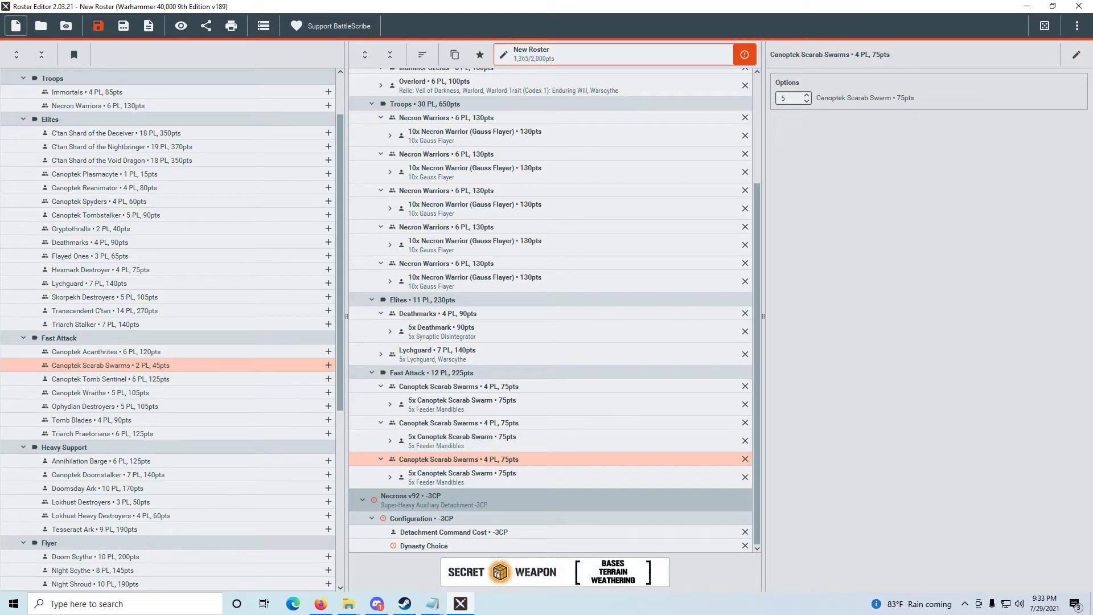
# Add a three-model Tomb Blades unit with Twin Gauss Blasters (90pts), then review the validation errors
pyautogui.click(90, 422)
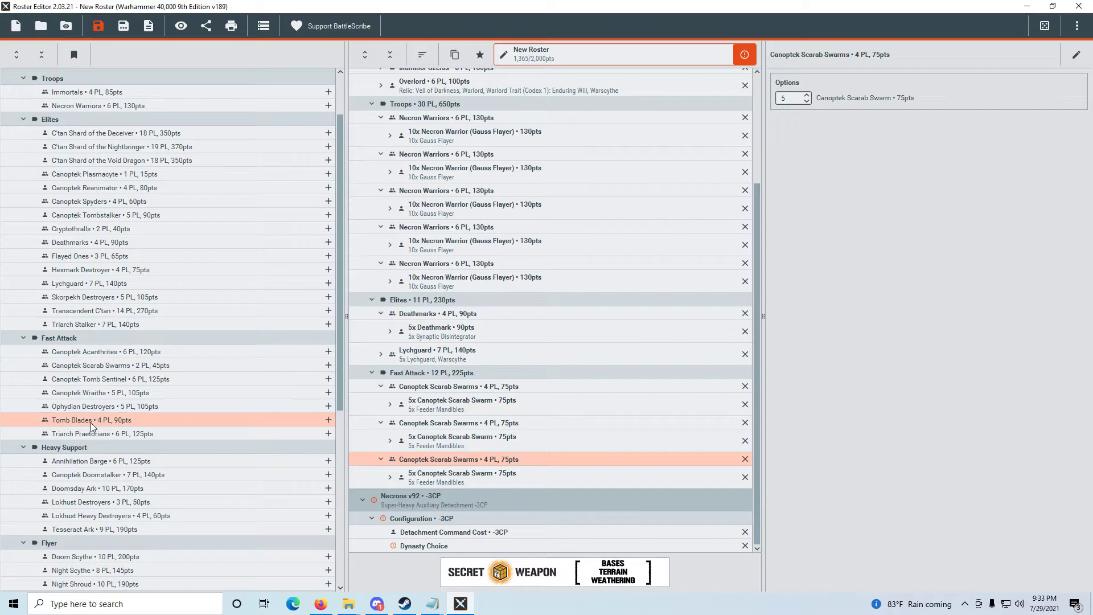
pyautogui.click(743, 55)
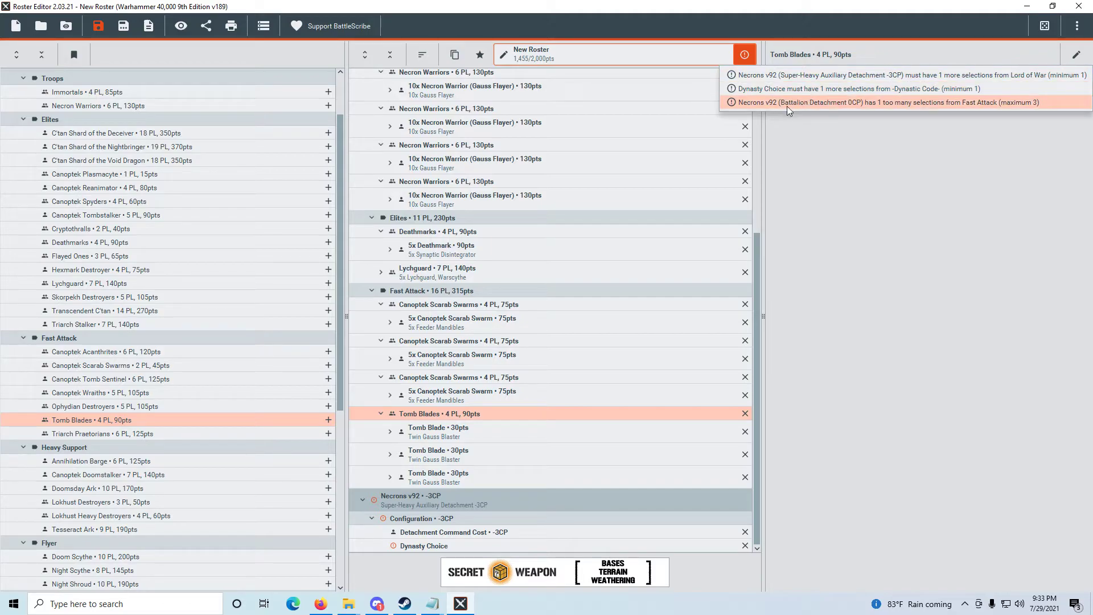
pyautogui.click(936, 240)
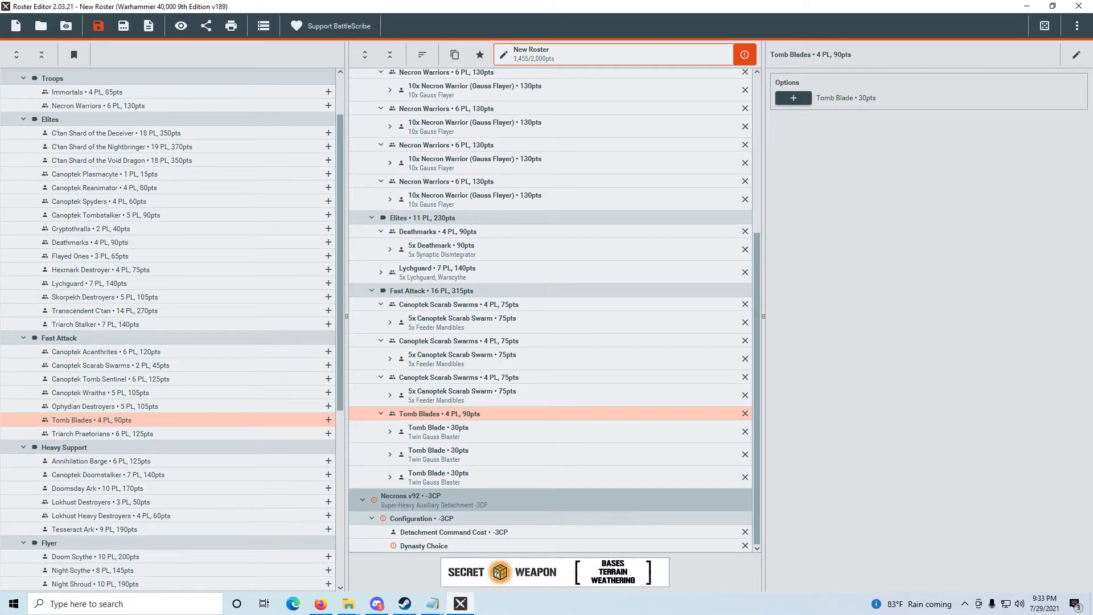
# Add three Lokhust Destroyers with Gauss Cannons and no Heavy Destroyer (150pts) to Heavy Support
pyautogui.scroll(-1, 166, 348)
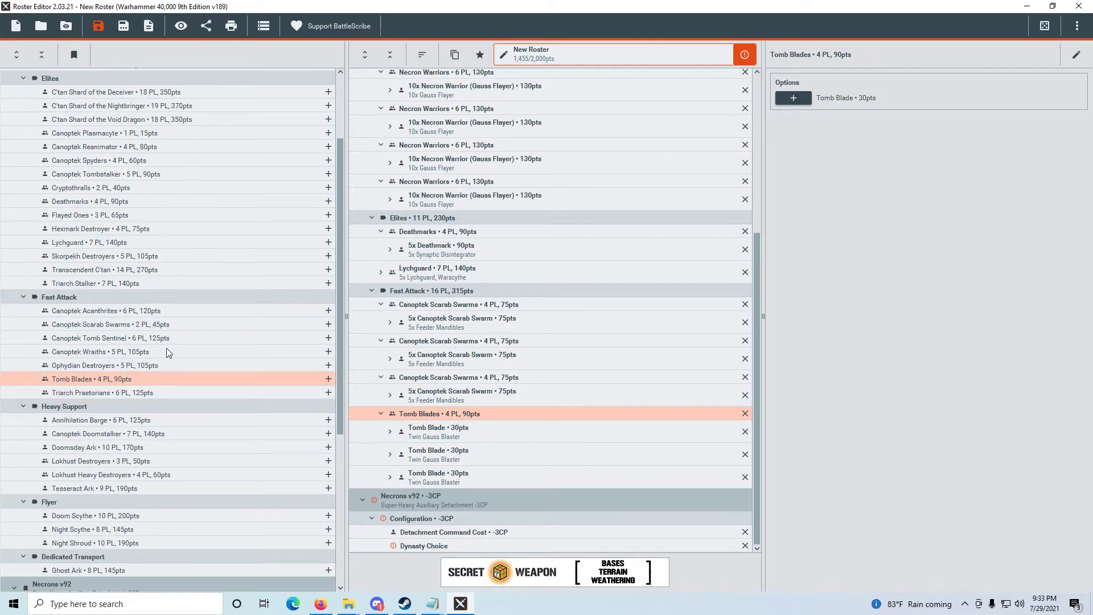
pyautogui.doubleClick(77, 463)
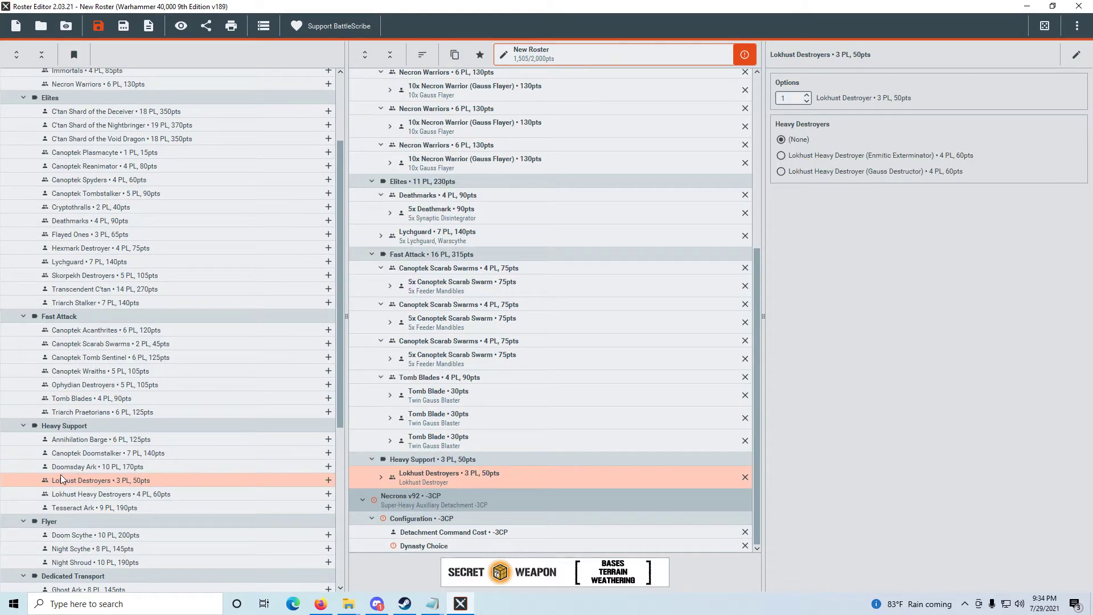
pyautogui.moveTo(59, 482)
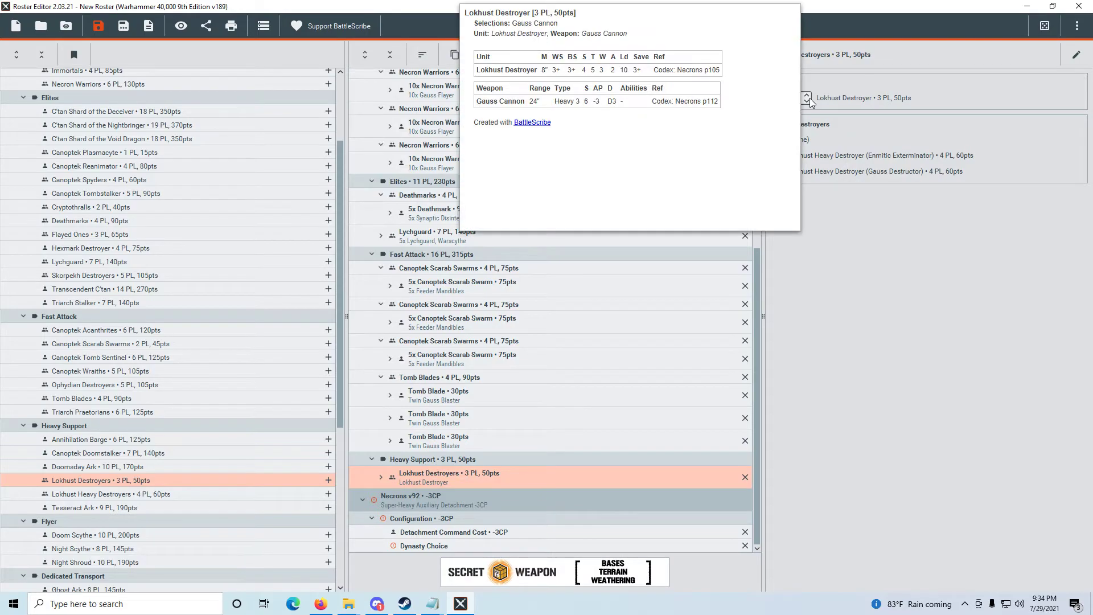
pyautogui.click(807, 97)
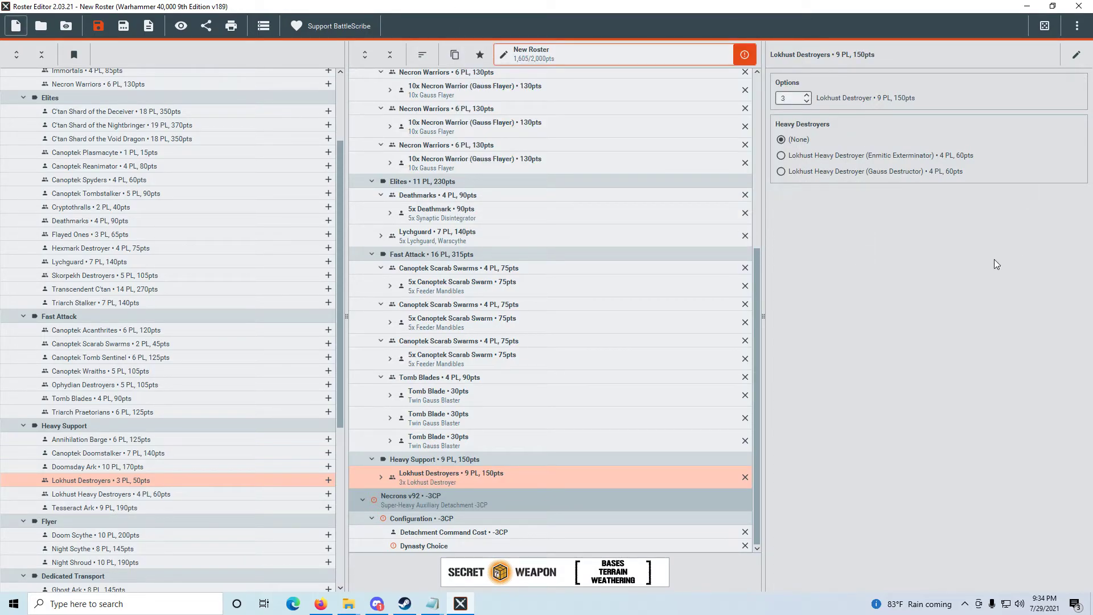
pyautogui.click(381, 477)
pyautogui.click(477, 479)
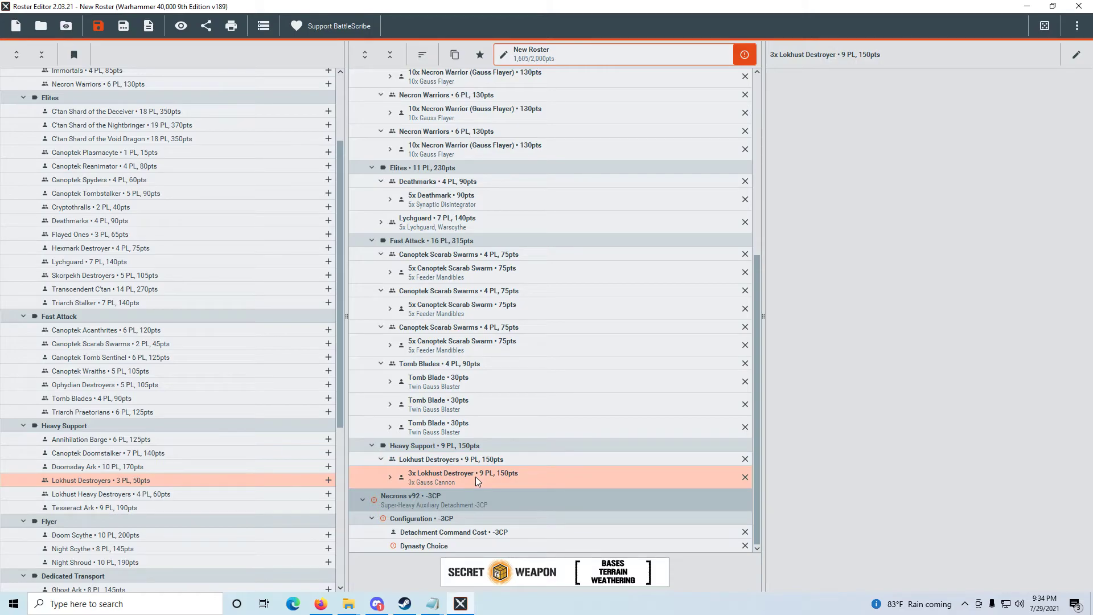
pyautogui.click(453, 459)
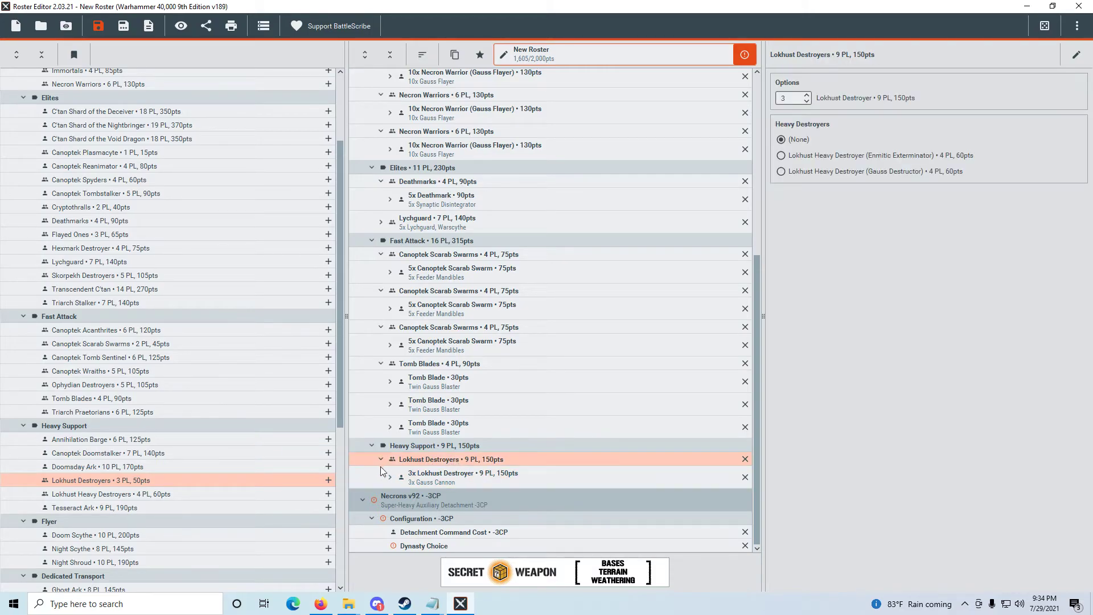
pyautogui.click(449, 483)
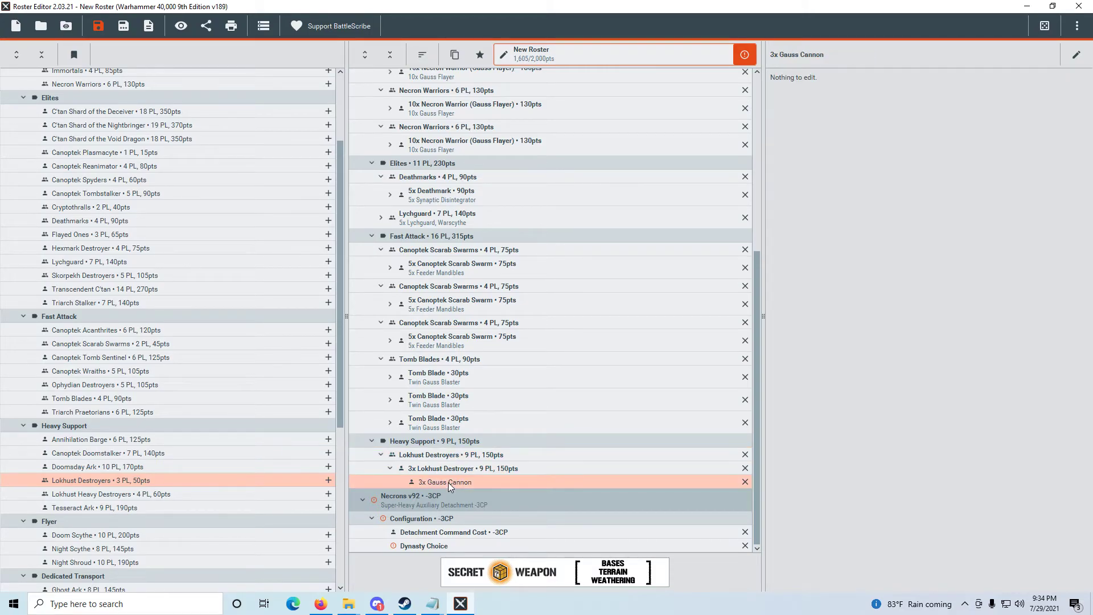
pyautogui.doubleClick(442, 477)
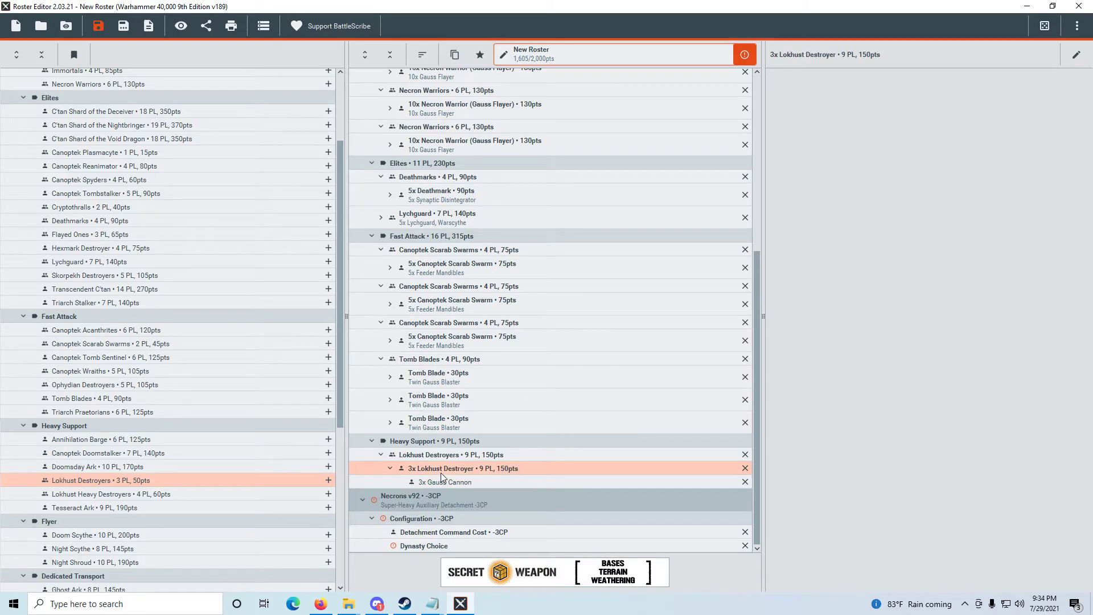
pyautogui.click(381, 455)
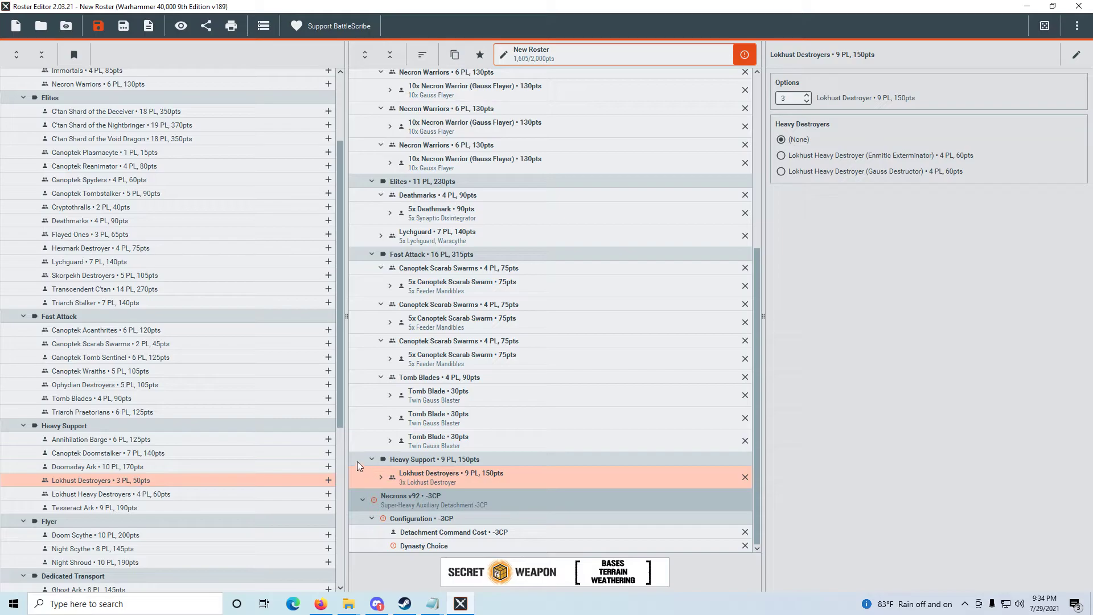
pyautogui.scroll(-3, 124, 283)
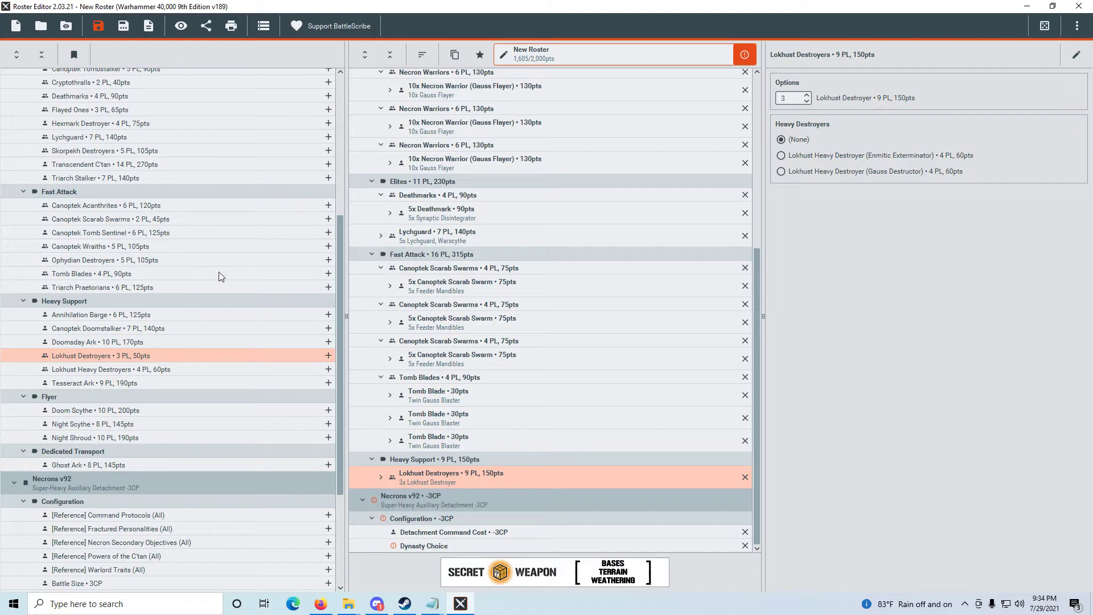
# Collapse the Battalion node and set the Super-Heavy detachment's Dynasty Choice to Mephrit
pyautogui.scroll(6, 282, 225)
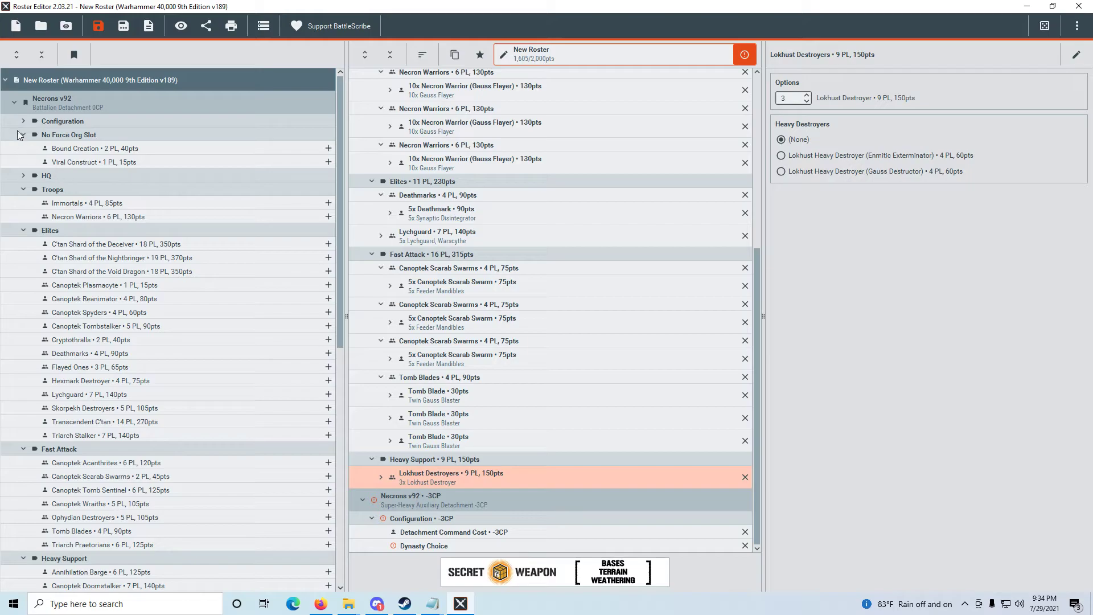
pyautogui.click(15, 104)
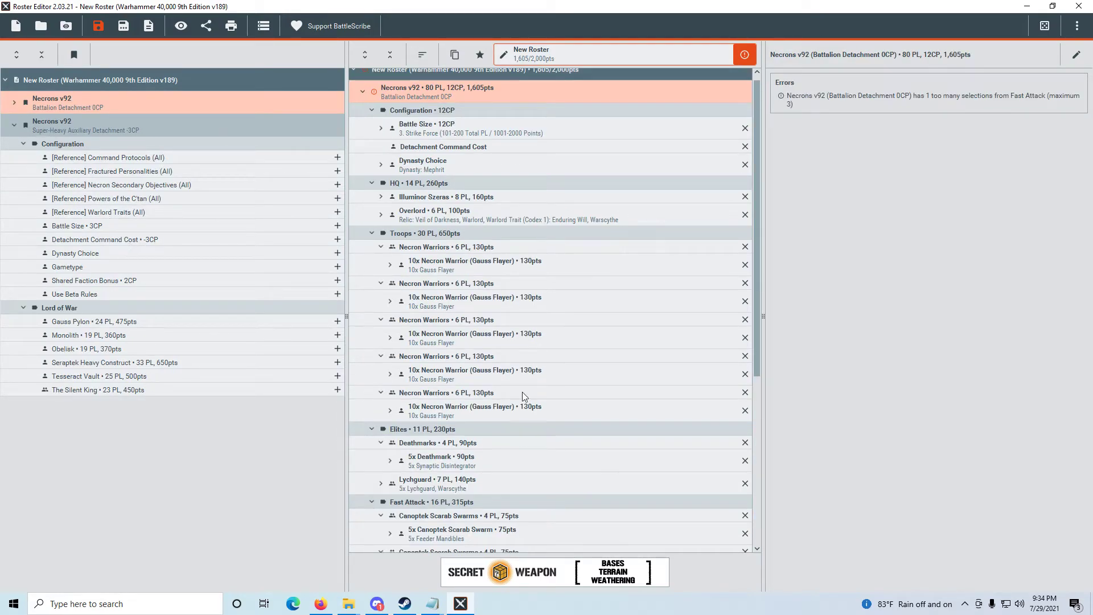
pyautogui.scroll(-5, 490, 416)
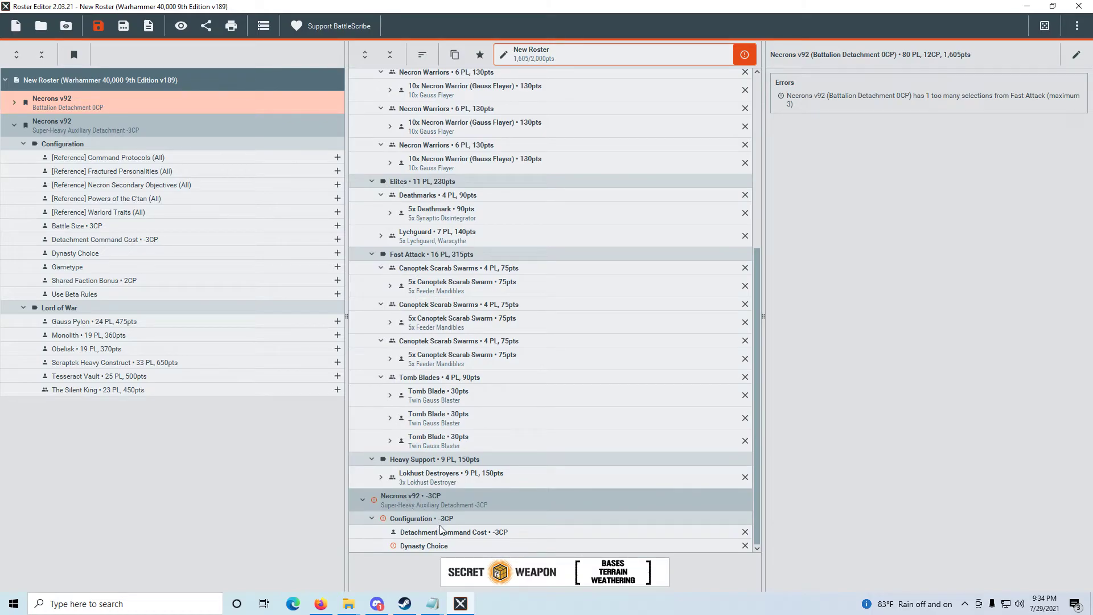
pyautogui.click(416, 547)
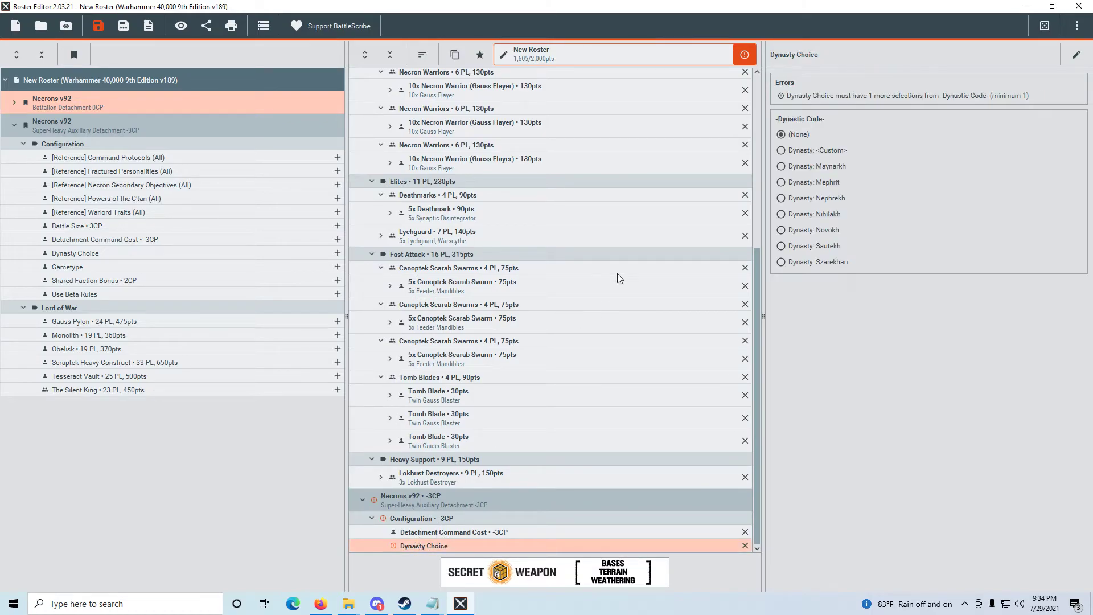
pyautogui.click(823, 183)
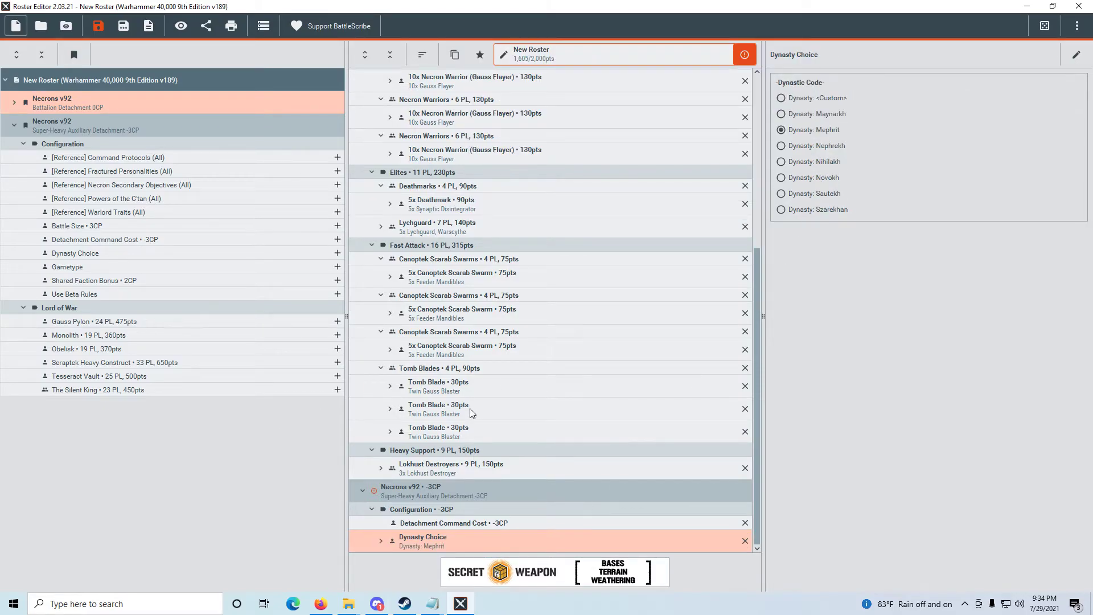
# Add a Monolith as Lord of War, trying 4 Death Rays before settling on 4 Gauss Flux Arcs
pyautogui.doubleClick(91, 336)
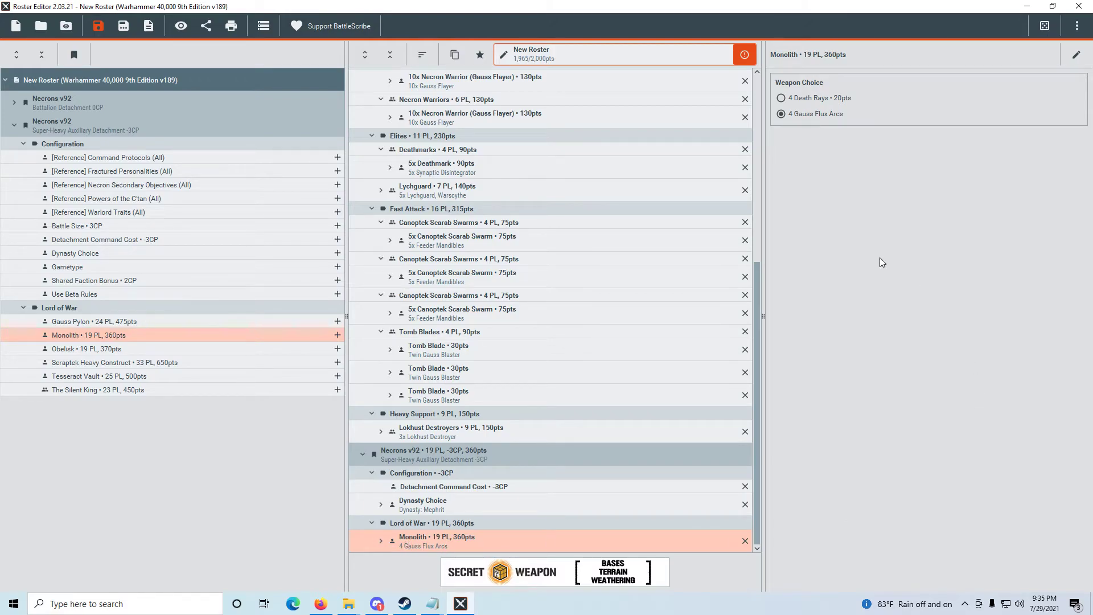
pyautogui.click(818, 96)
pyautogui.click(819, 113)
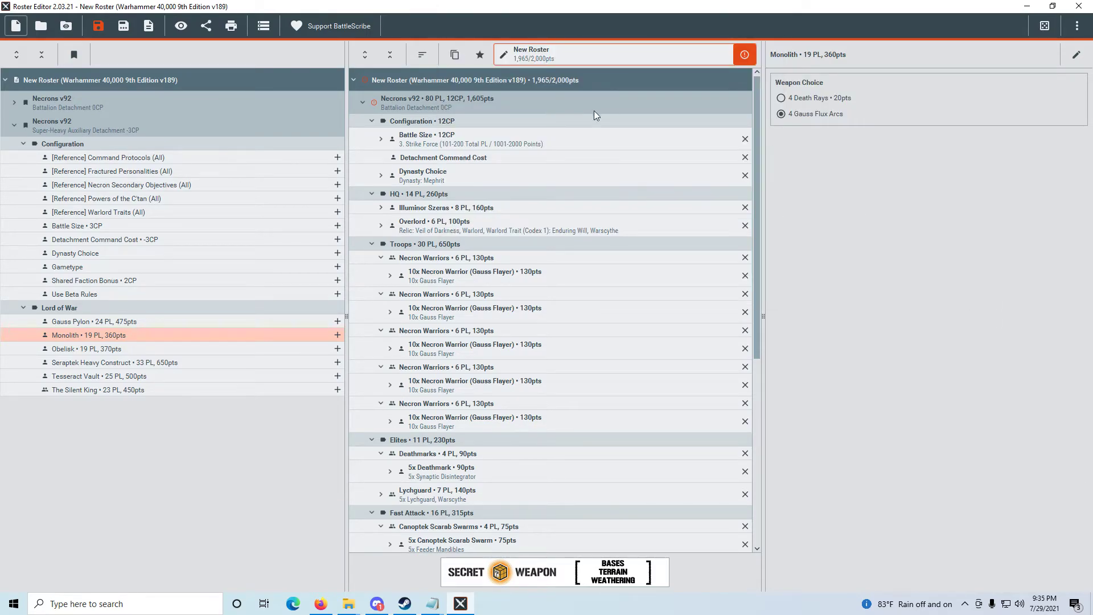
# Review the roster's validation errors, then collapse the Super-Heavy detachment's unit list
pyautogui.click(746, 56)
pyautogui.click(959, 334)
pyautogui.click(13, 126)
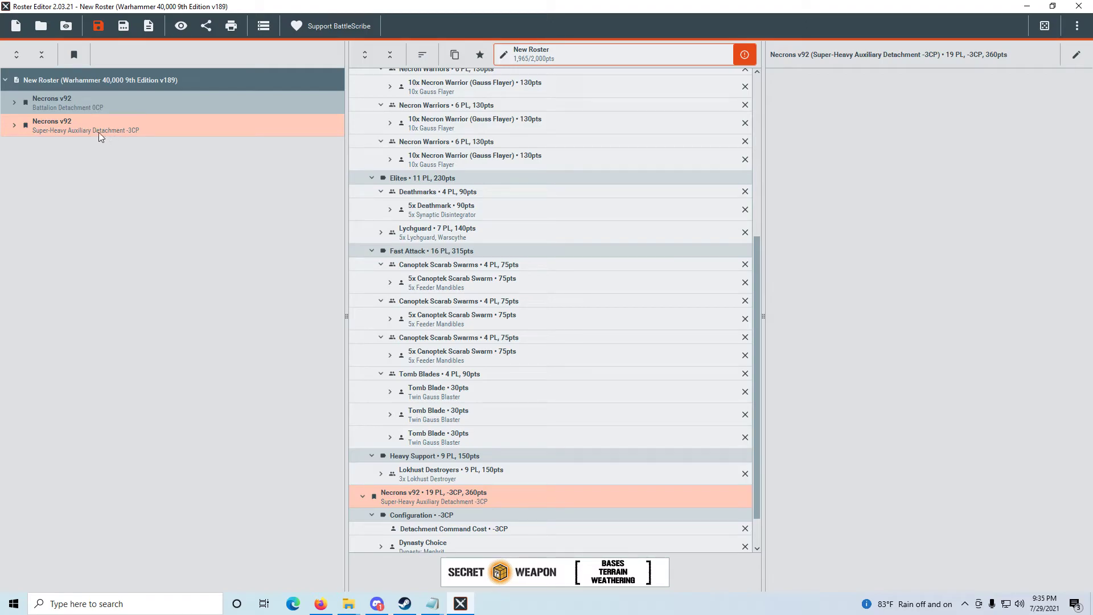
pyautogui.click(65, 28)
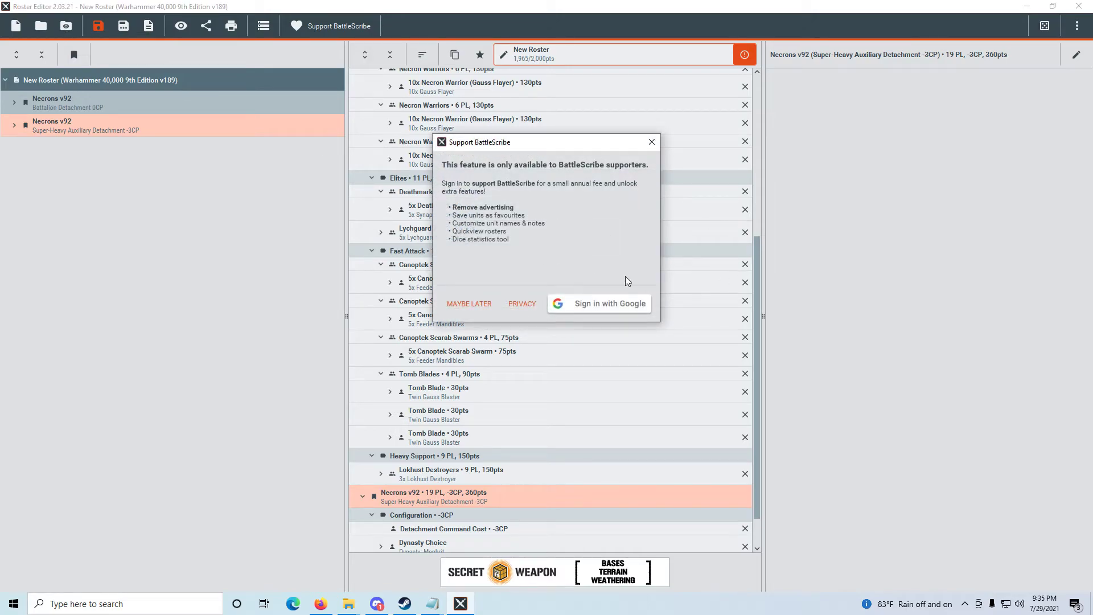
pyautogui.click(652, 143)
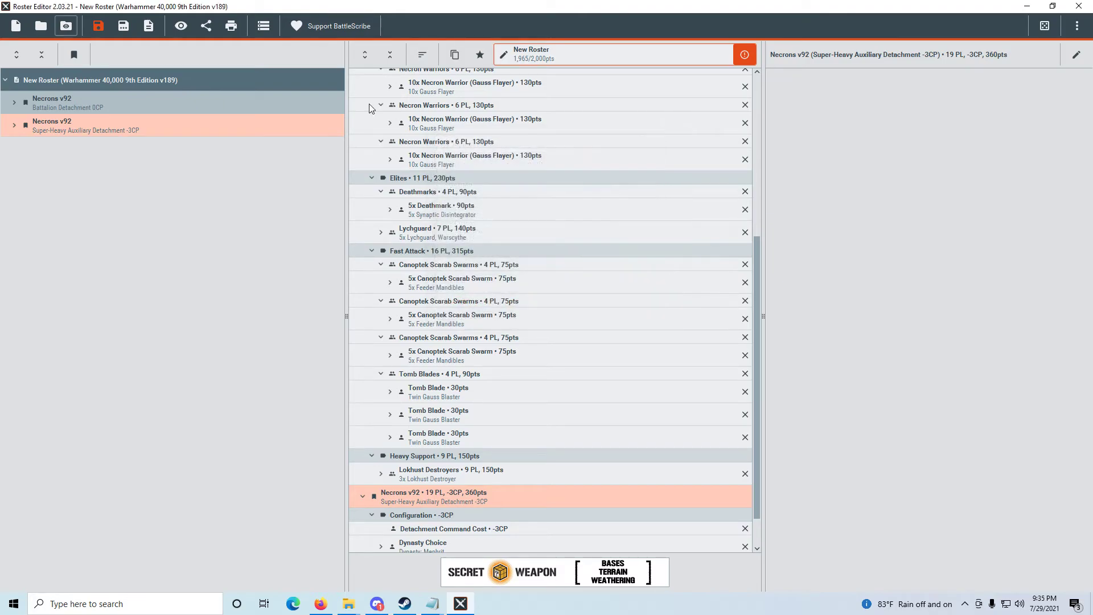
# Save the roster, confirming past the validation-errors warning
pyautogui.click(99, 29)
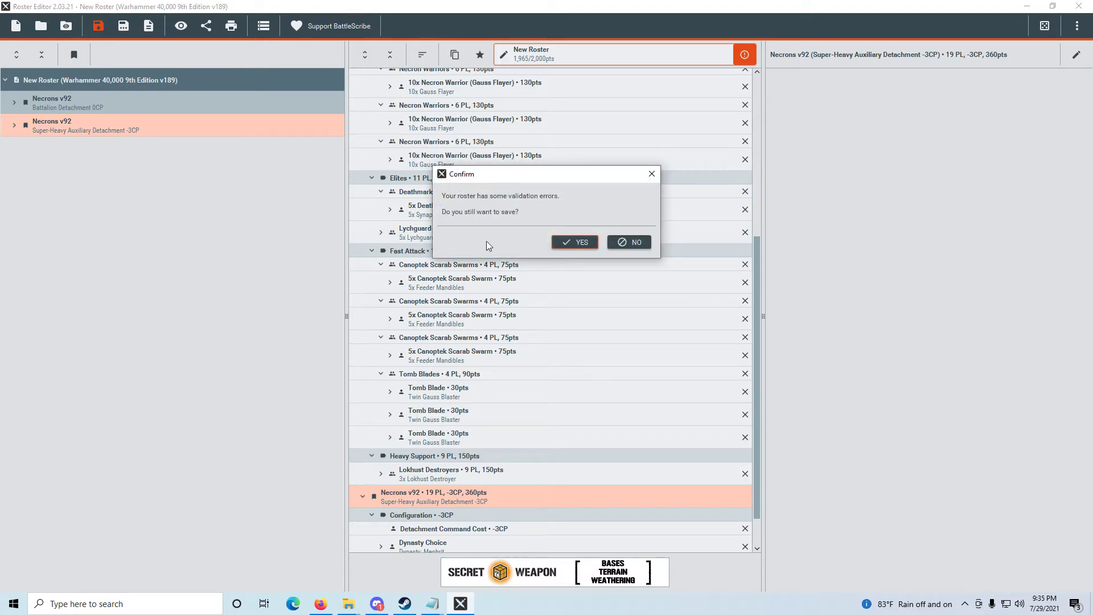
pyautogui.click(637, 242)
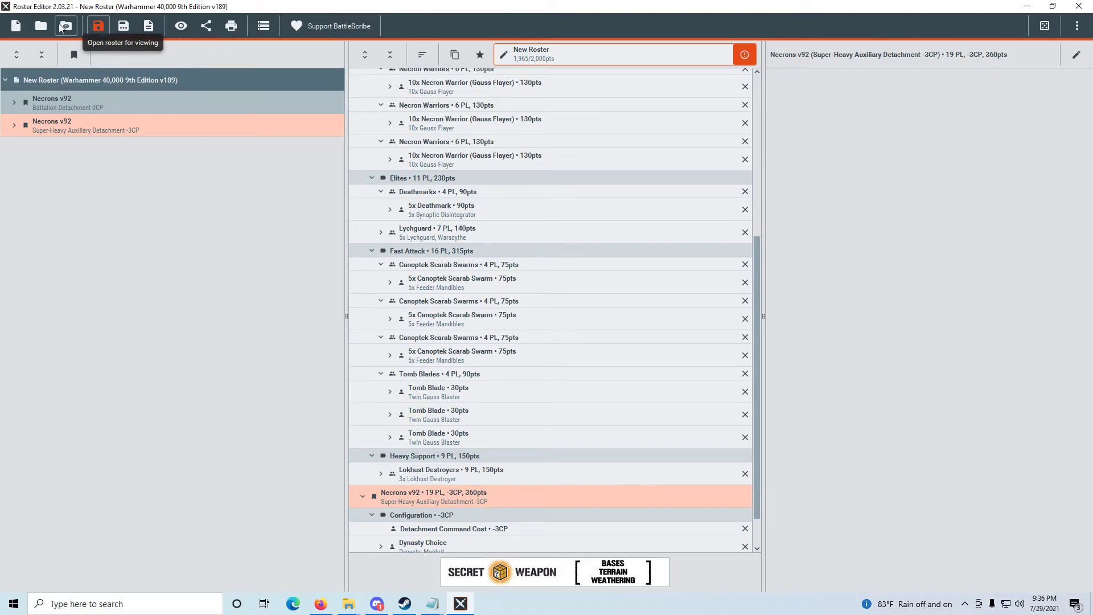
pyautogui.click(182, 27)
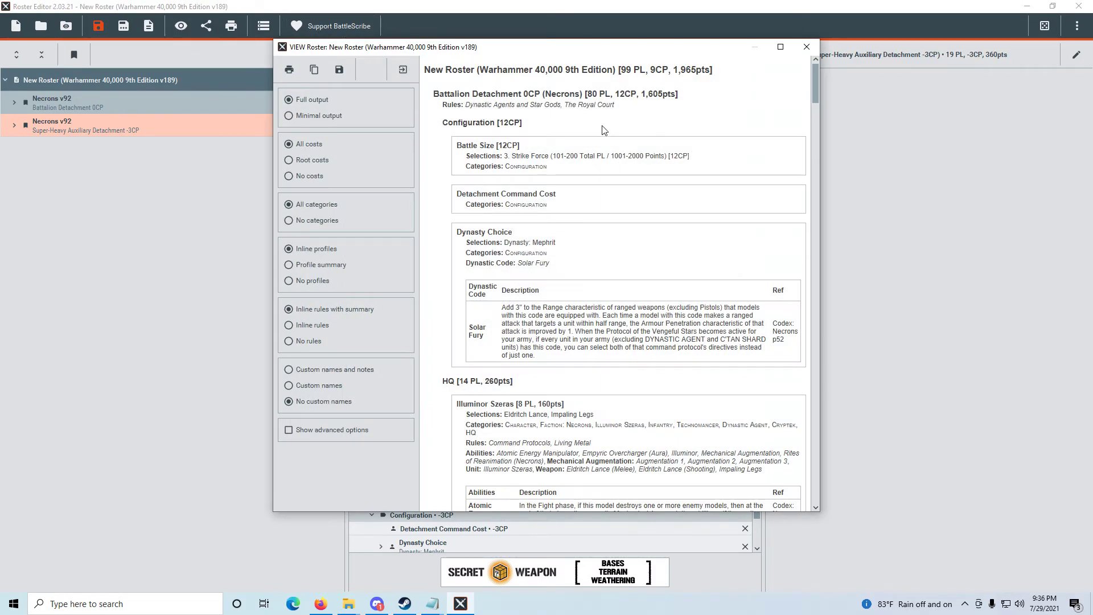
pyautogui.click(302, 117)
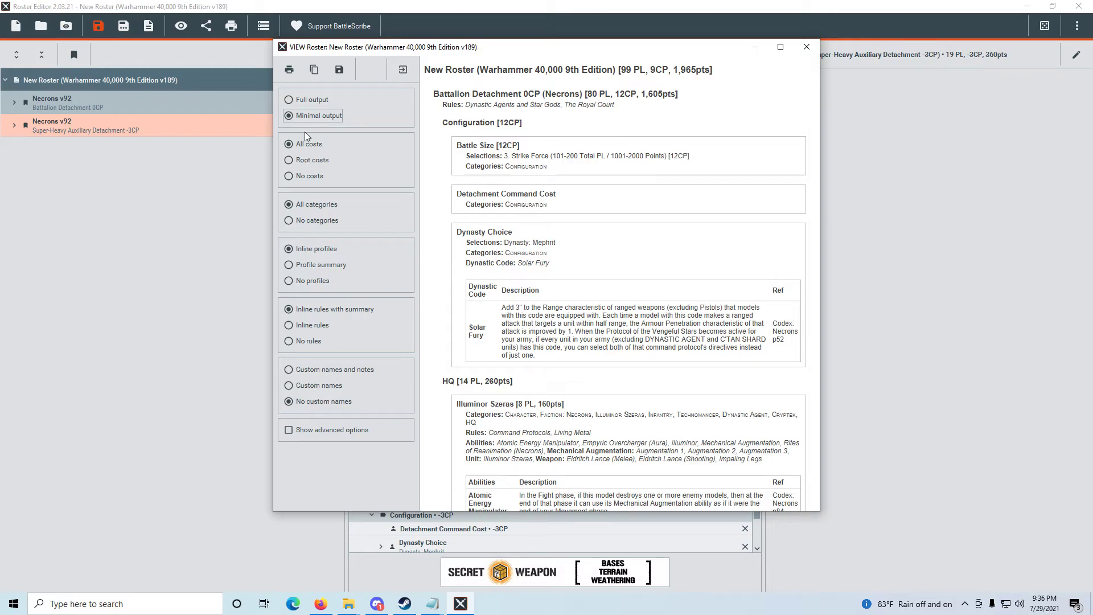
pyautogui.click(304, 104)
pyautogui.click(300, 160)
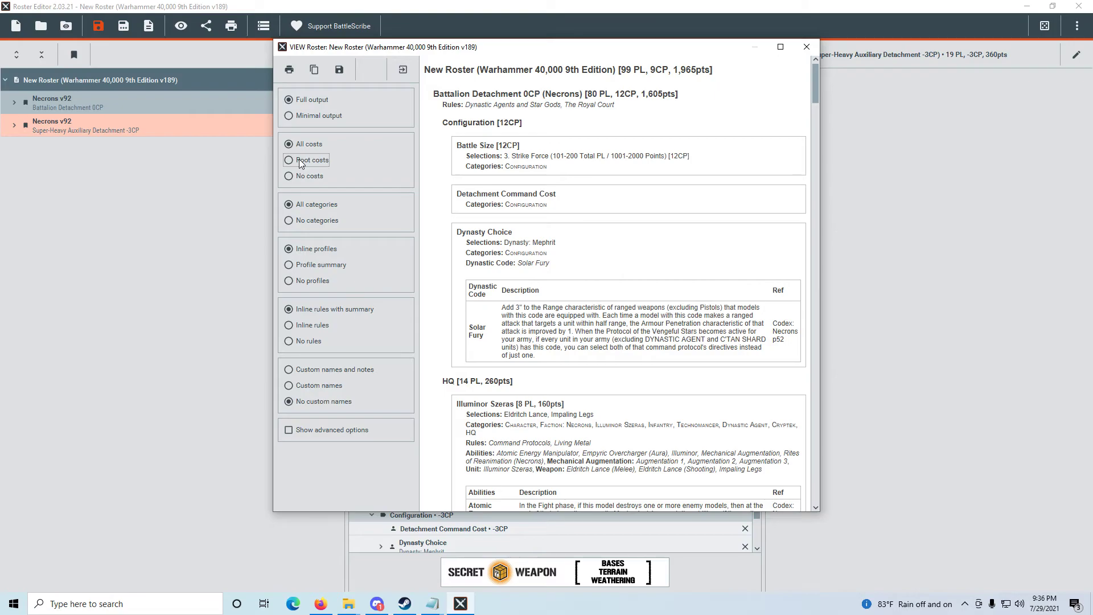
pyautogui.click(299, 175)
pyautogui.click(300, 145)
pyautogui.click(306, 221)
pyautogui.click(303, 206)
pyautogui.click(303, 265)
pyautogui.click(303, 279)
pyautogui.click(300, 263)
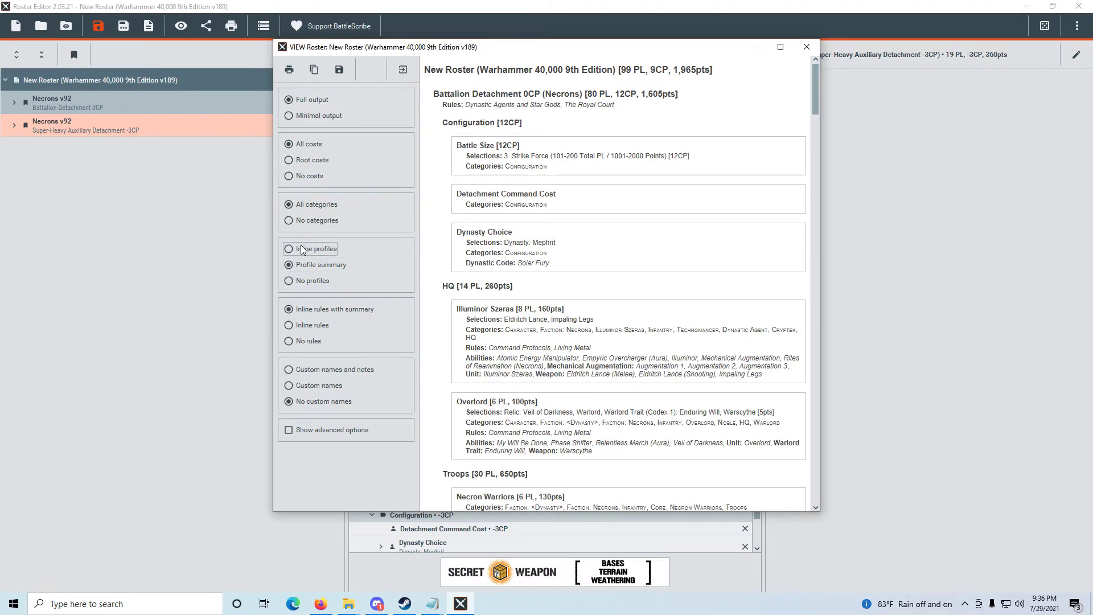
pyautogui.click(301, 250)
pyautogui.click(303, 340)
pyautogui.click(306, 309)
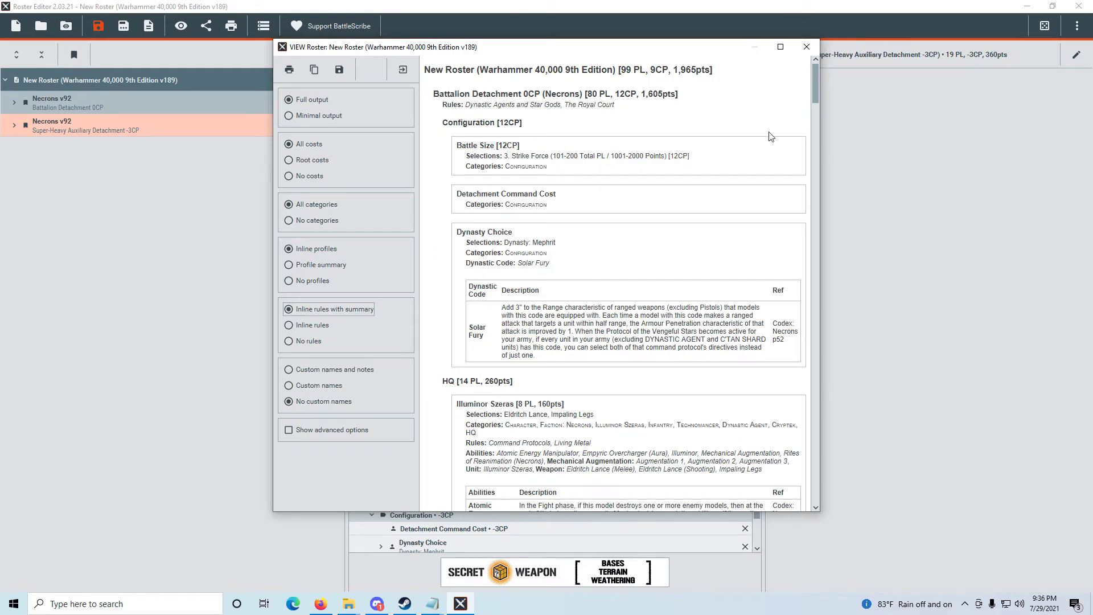
pyautogui.click(807, 50)
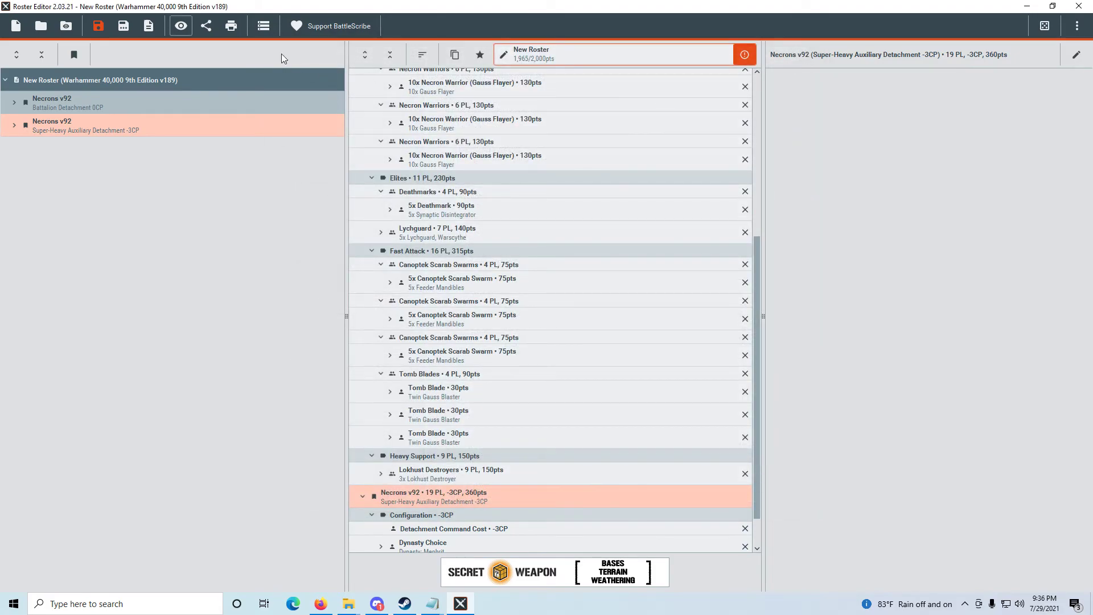
# Copy the roster text to the clipboard via Share and dismiss the confirmation
pyautogui.click(207, 26)
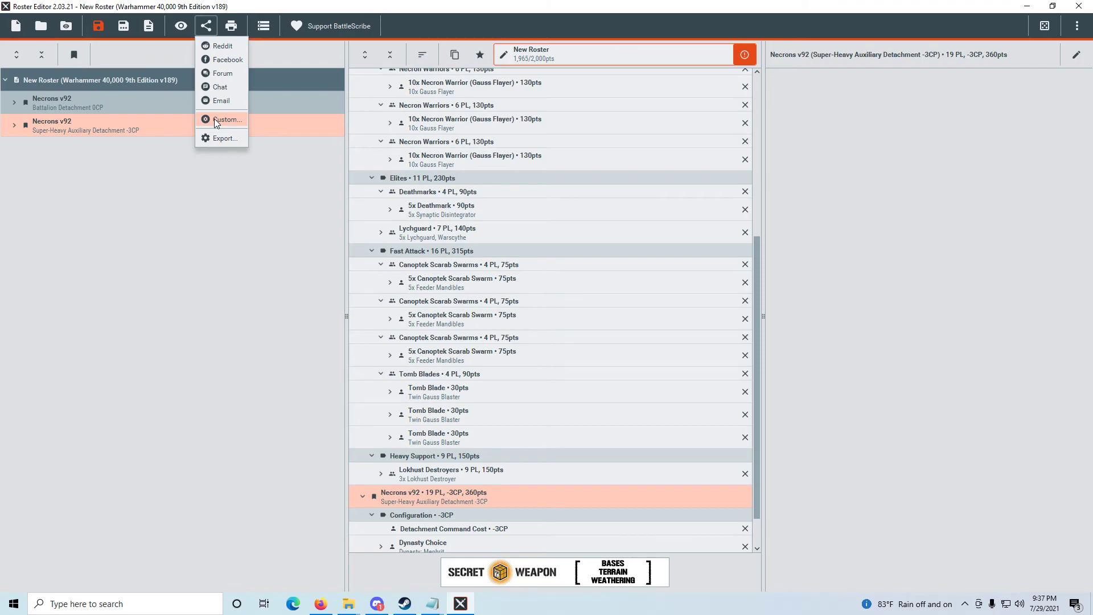
pyautogui.click(224, 60)
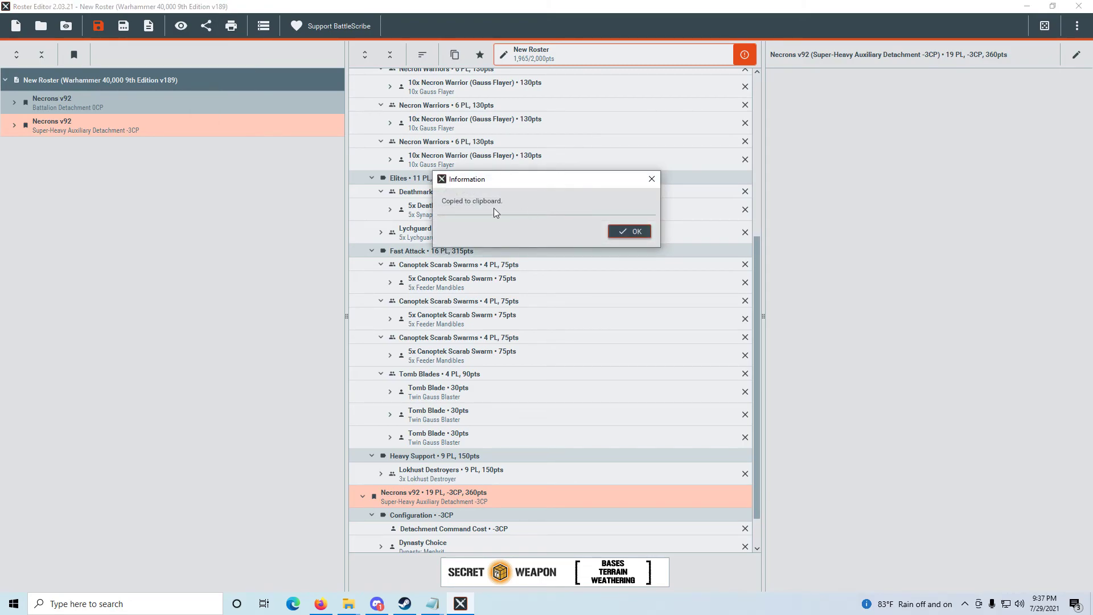
pyautogui.click(637, 231)
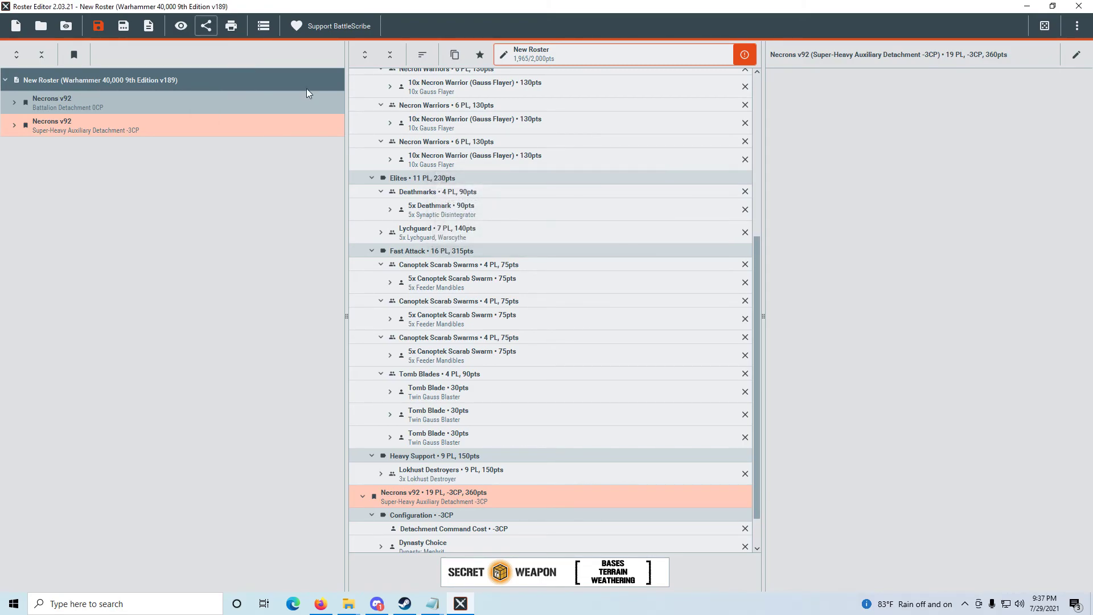
# Look over the roster's print preview, close it, and bring up the Manage data window
pyautogui.click(231, 27)
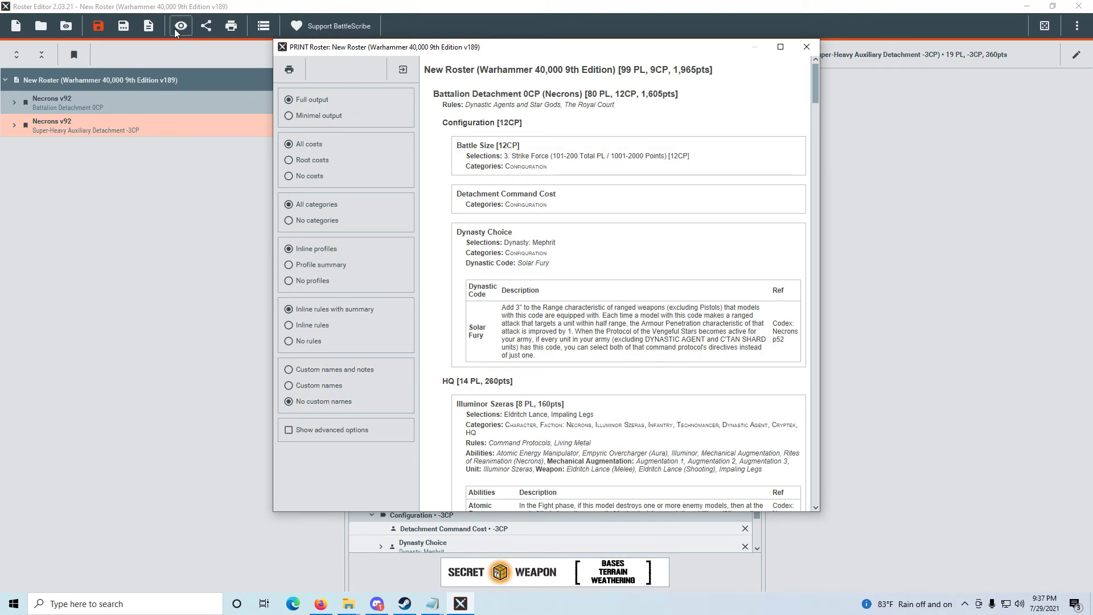
pyautogui.scroll(-3, 536, 185)
pyautogui.scroll(3, 539, 173)
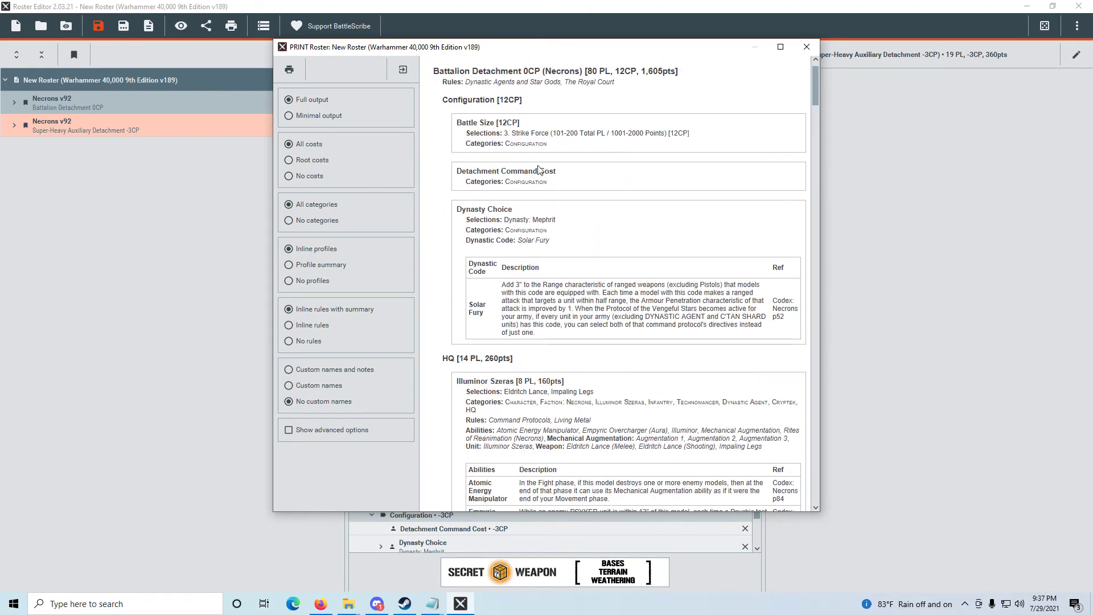
pyautogui.click(806, 47)
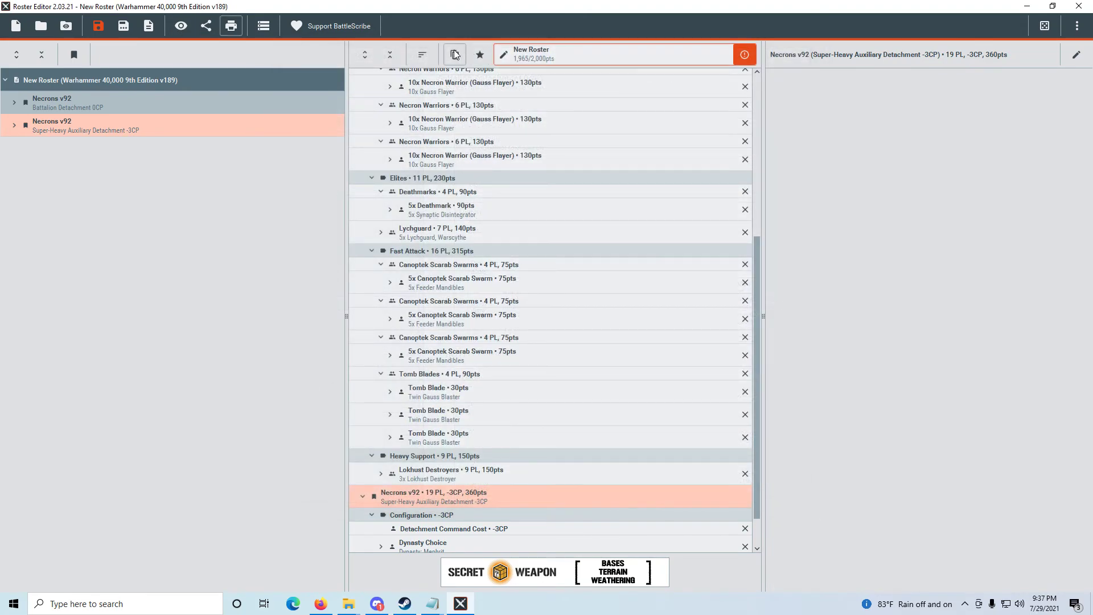
pyautogui.click(260, 30)
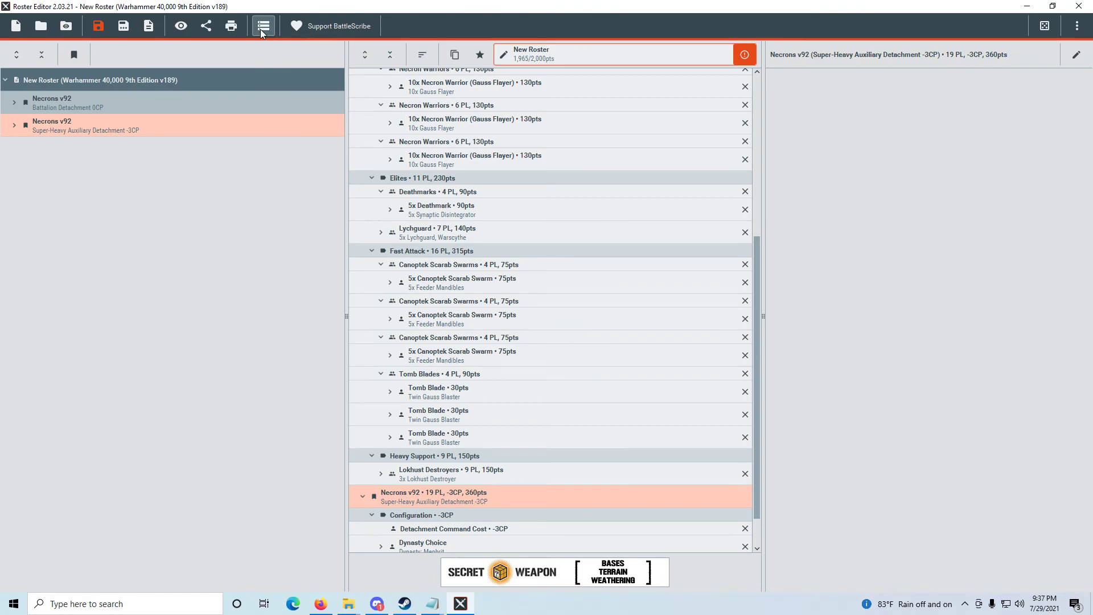